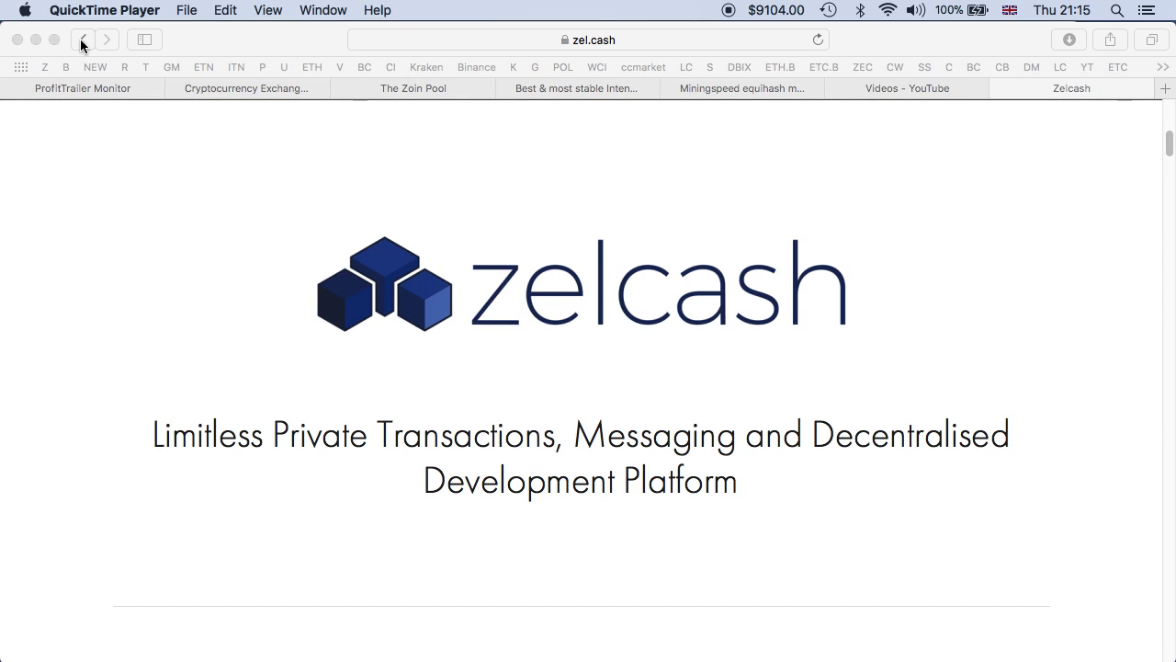
Scroll through the zel.cash website
scroll(953, 488, down, 5)
scroll(932, 463, down, 10)
scroll(931, 464, down, 5)
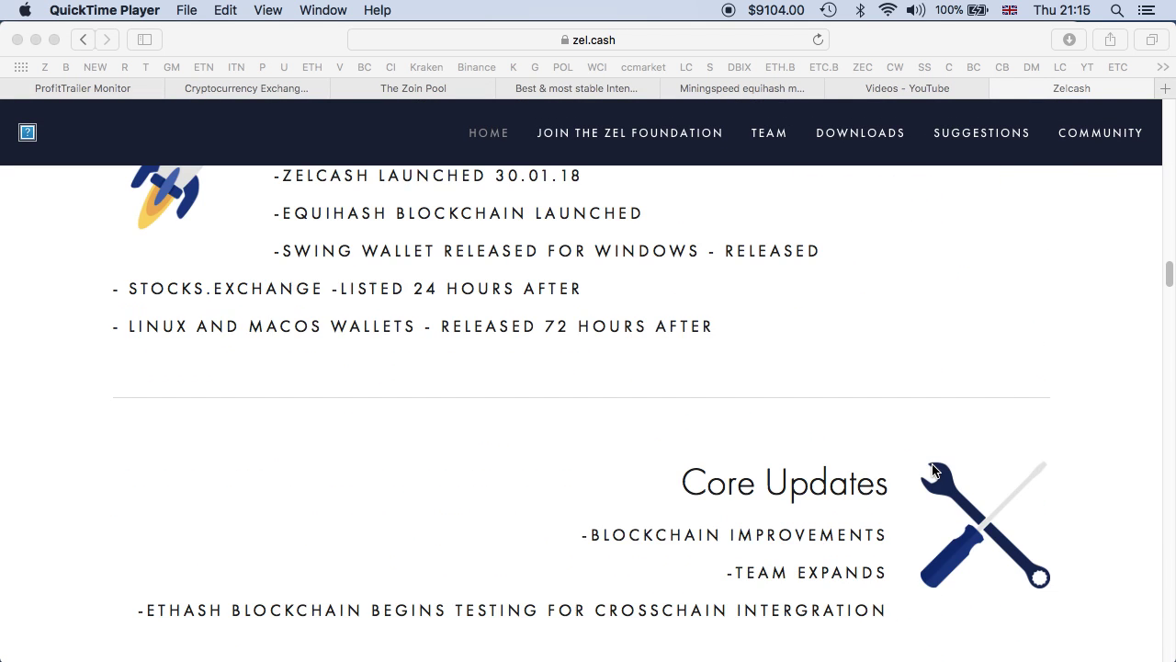
scroll(931, 464, down, 5)
scroll(932, 464, down, 5)
scroll(931, 464, down, 4)
scroll(932, 464, down, 5)
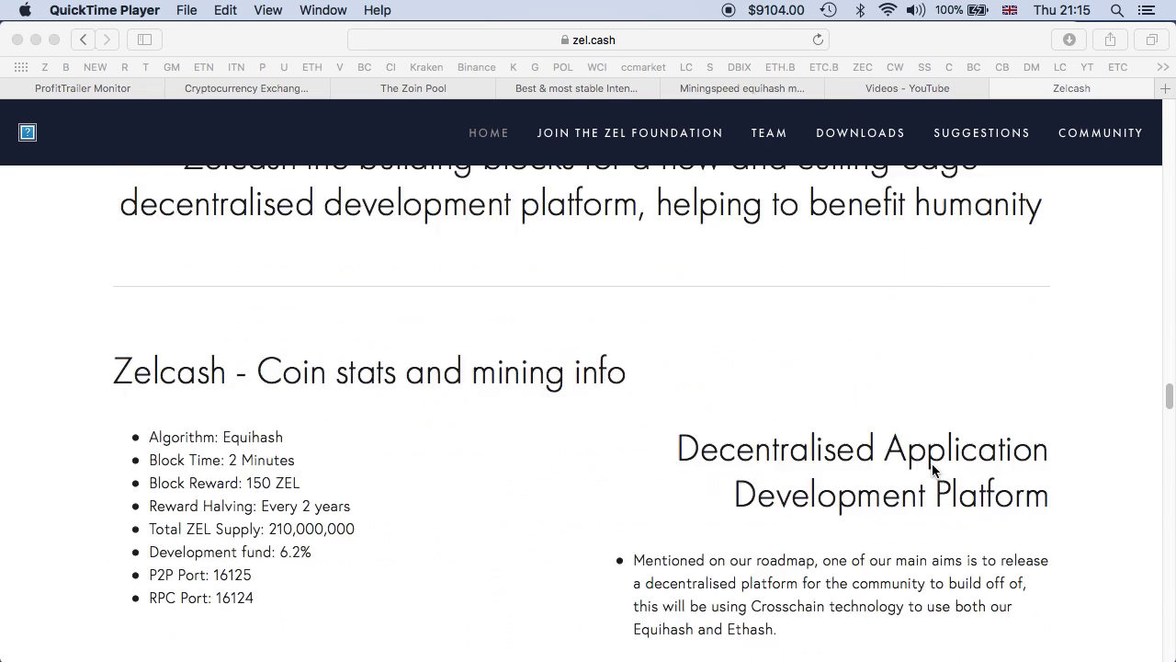
scroll(931, 469, down, 5)
scroll(932, 469, down, 2)
scroll(931, 469, down, 3)
scroll(932, 469, up, 1)
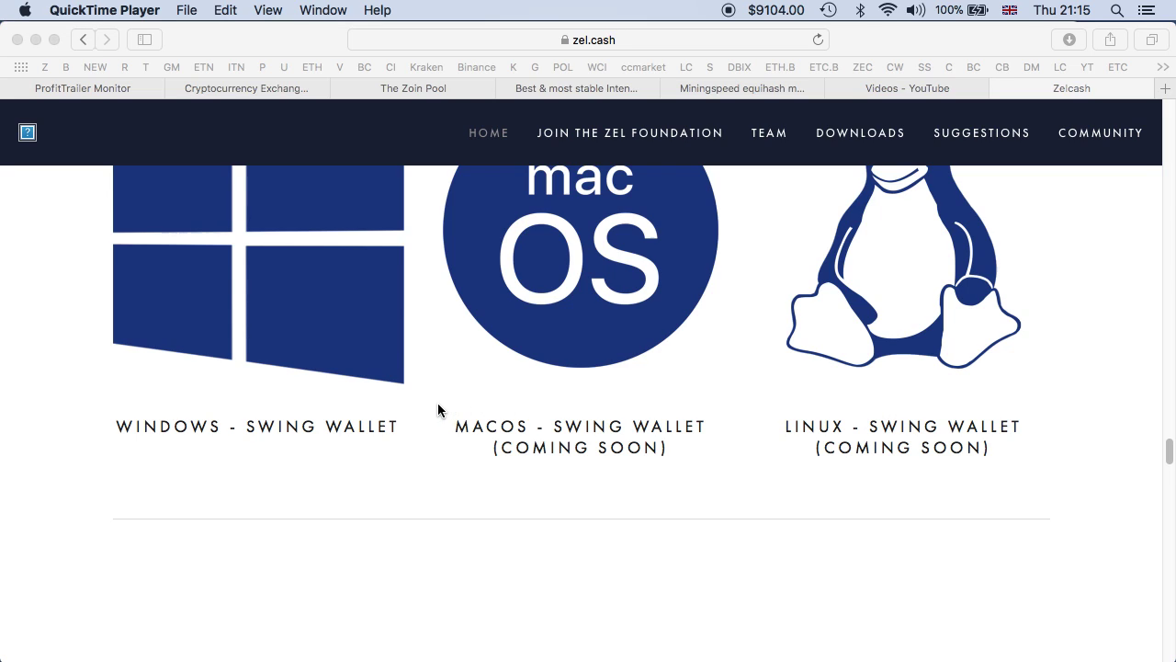
scroll(455, 418, up, 5)
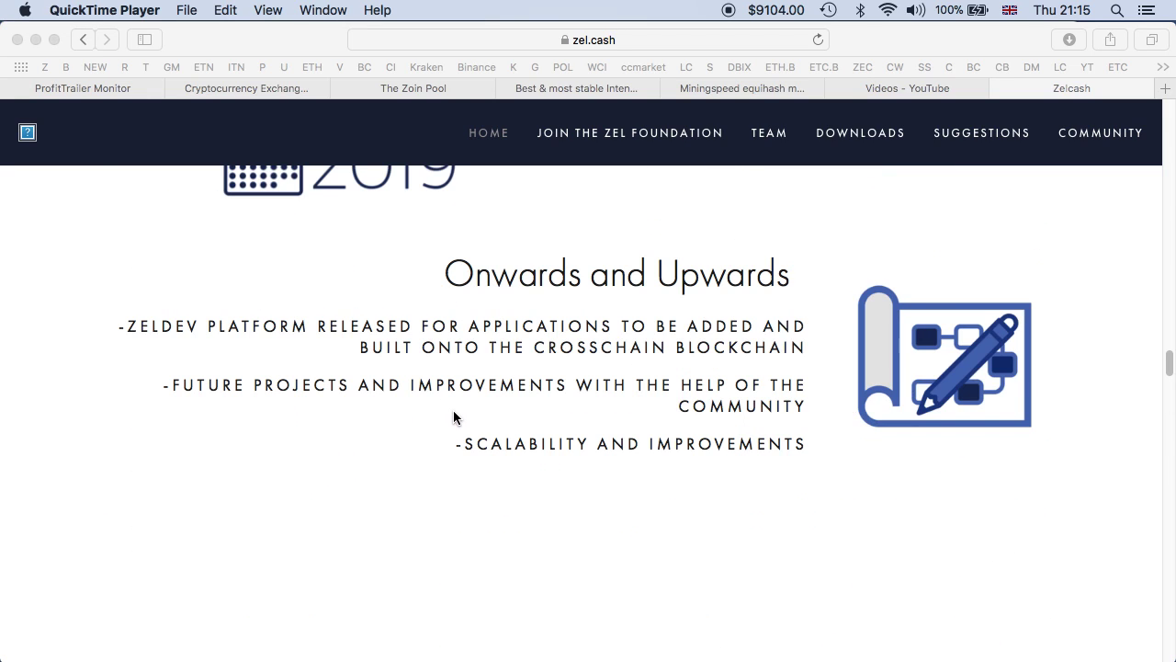
Go back to the Google results and open the ZelCash Twitter profile to reach the GitHub release
click(83, 41)
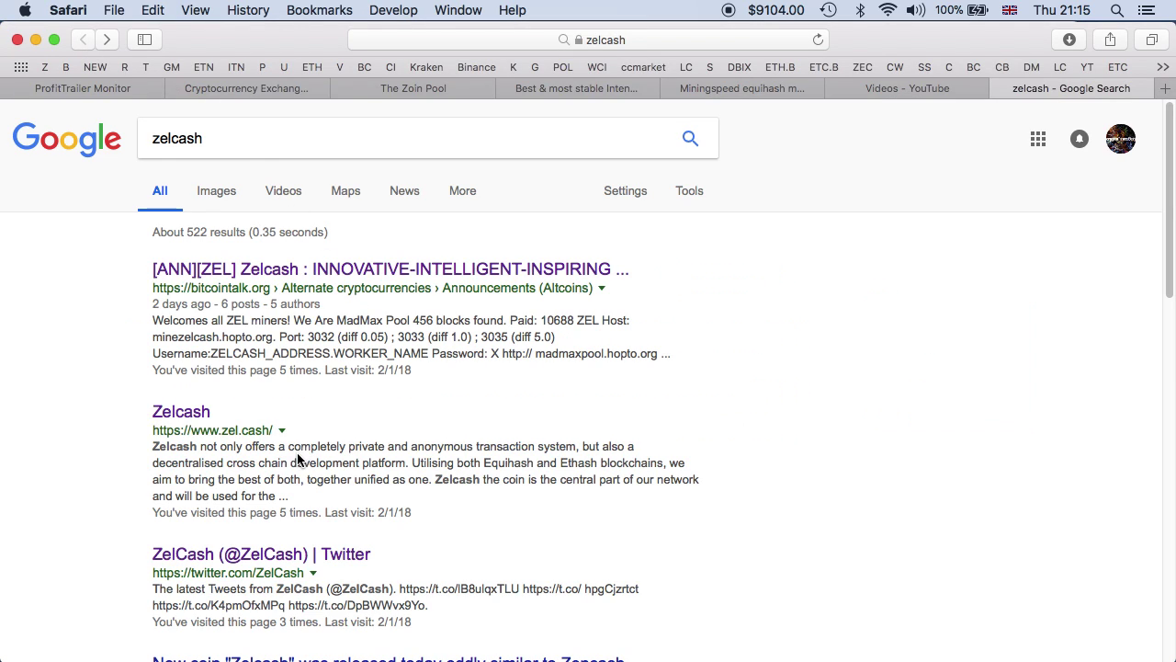
click(266, 555)
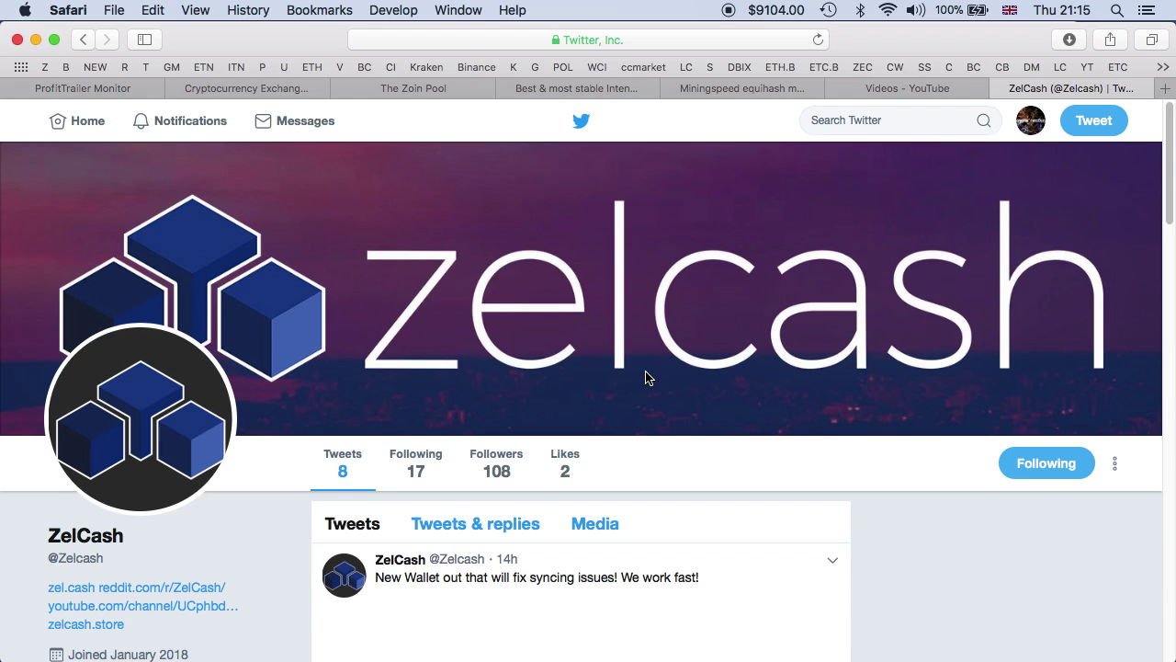
scroll(645, 377, down, 5)
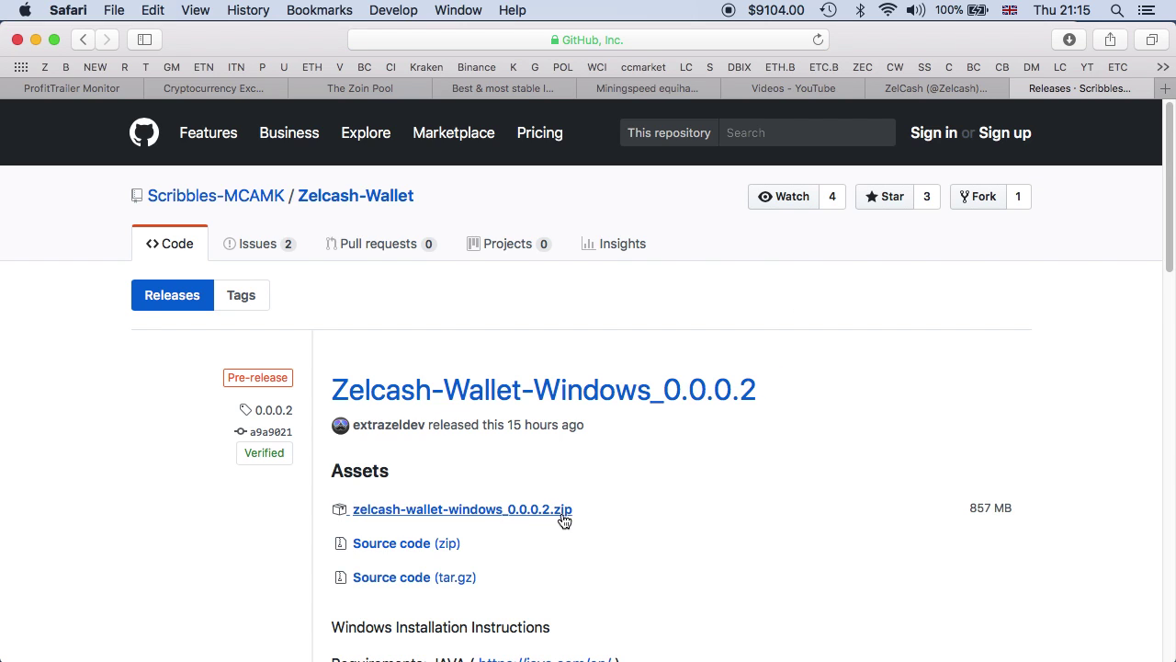
key(ctrl+Up)
On the remote rig, open the downloaded zelcash-wallet-windows zip from Downloads
click(512, 451)
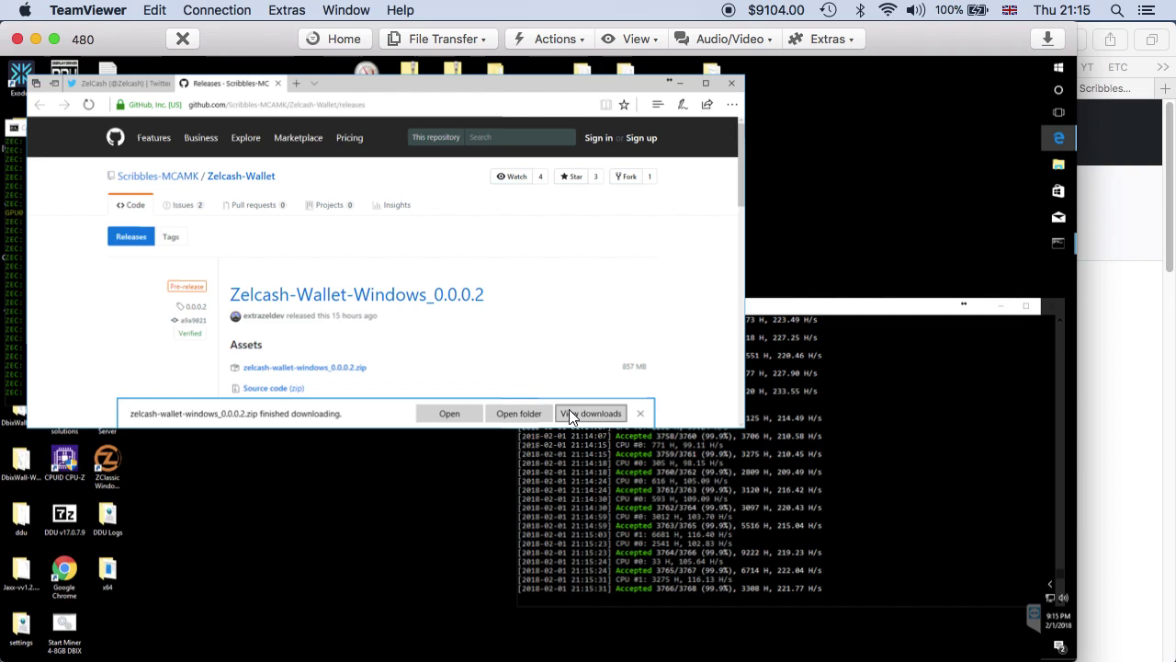
click(517, 414)
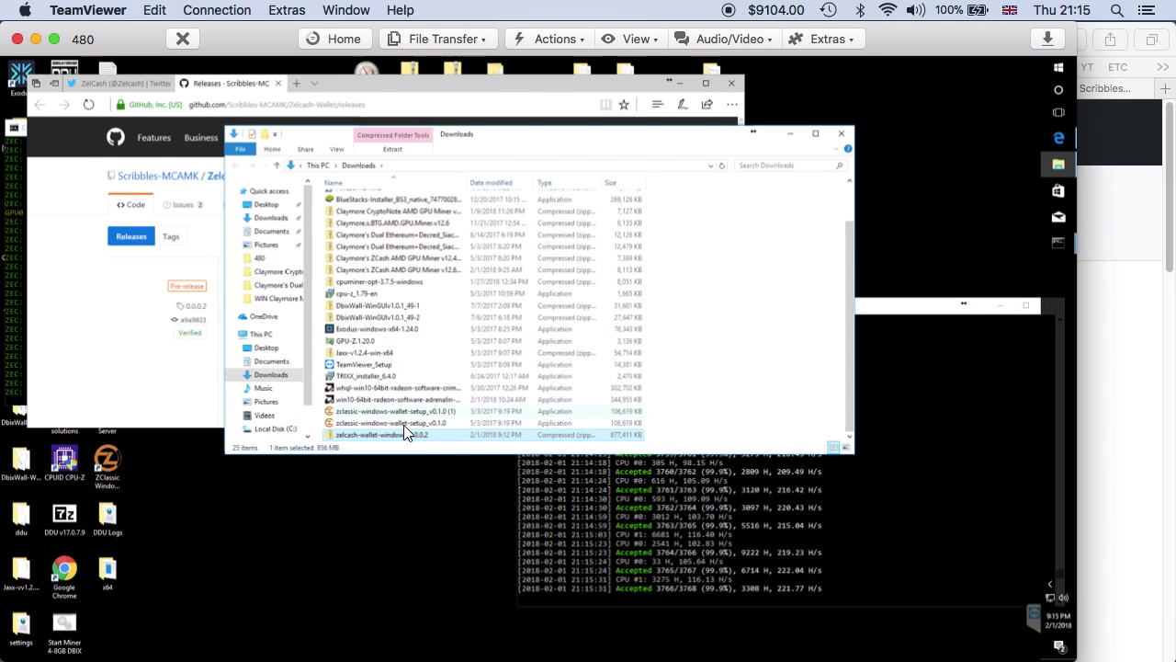
double_click(380, 435)
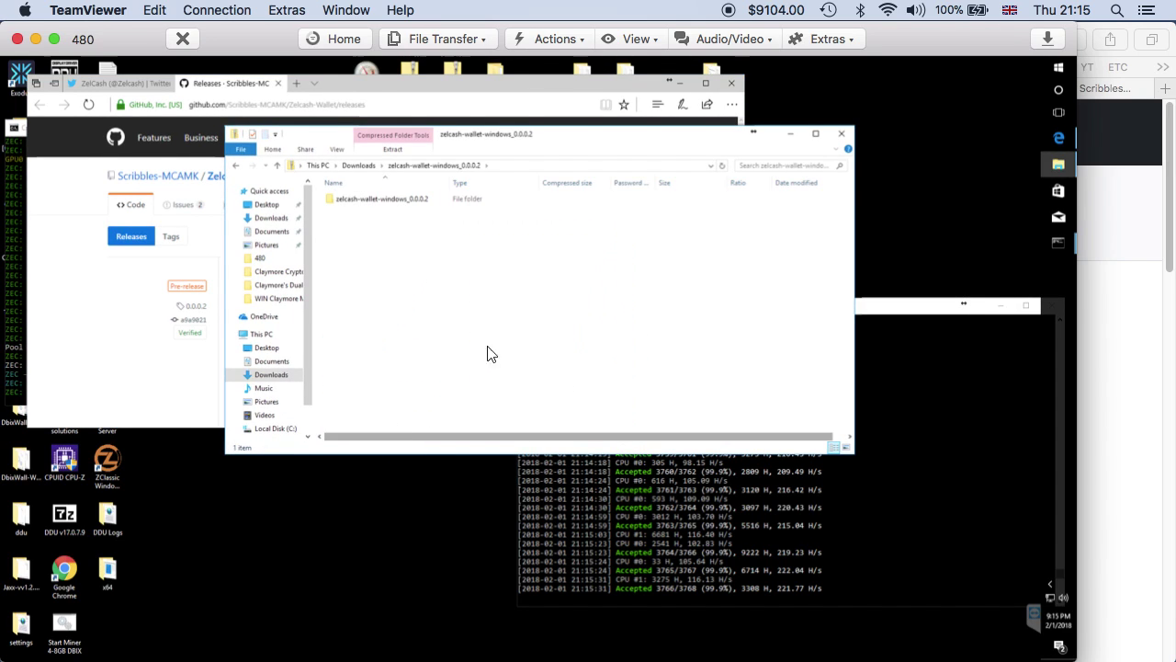
double_click(365, 200)
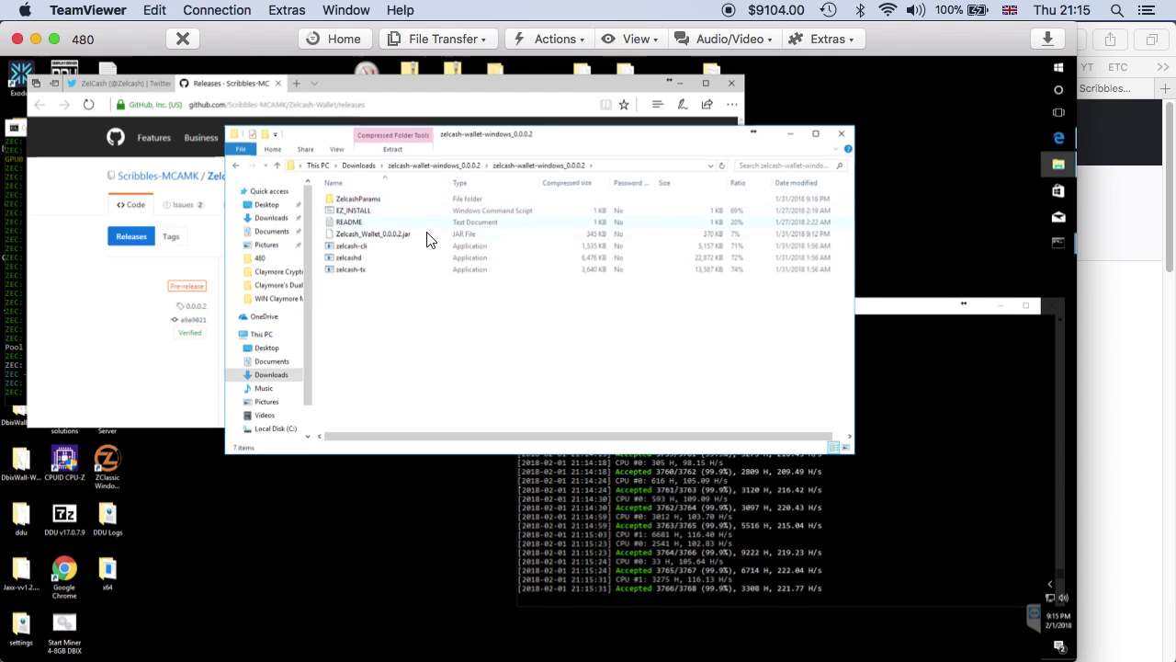
click(279, 166)
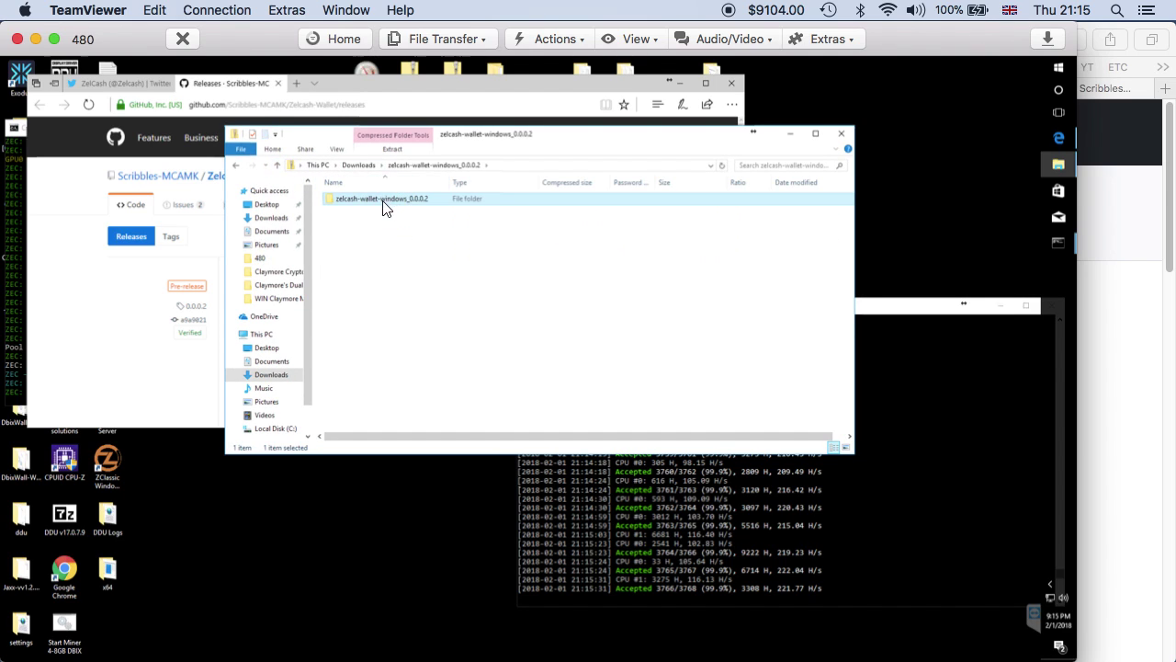
Drag the wallet folder onto the remote desktop and open it there
drag(384, 208, 900, 254)
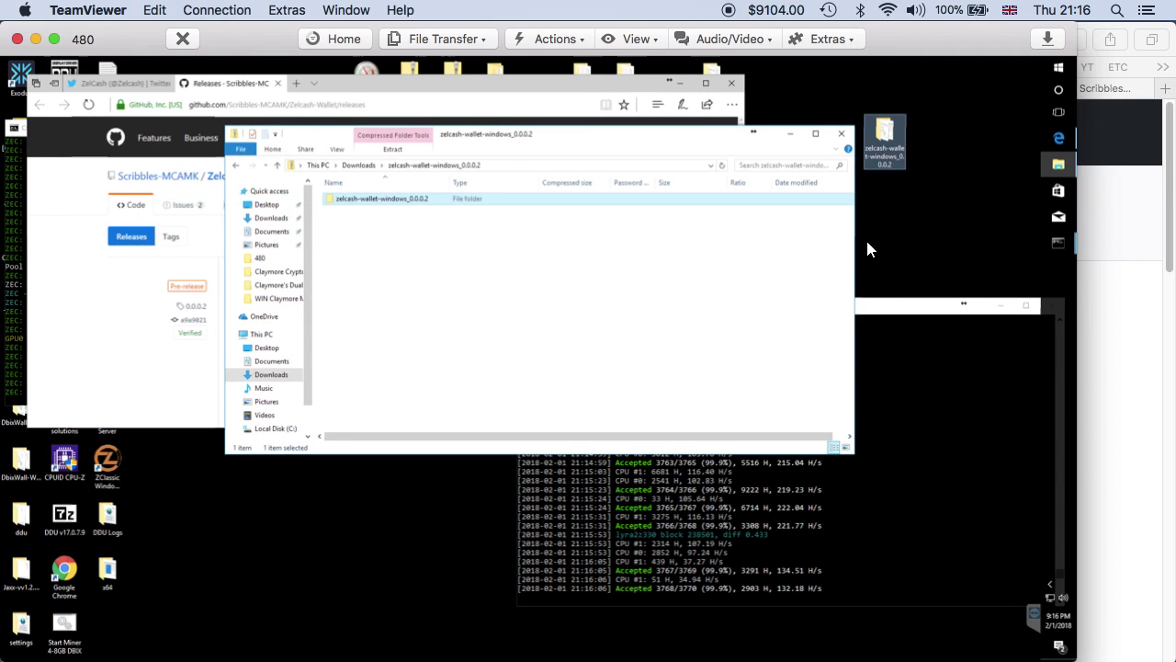
click(846, 133)
mouse_move(887, 134)
mouse_down()
mouse_move(827, 83)
mouse_move(837, 87)
mouse_up()
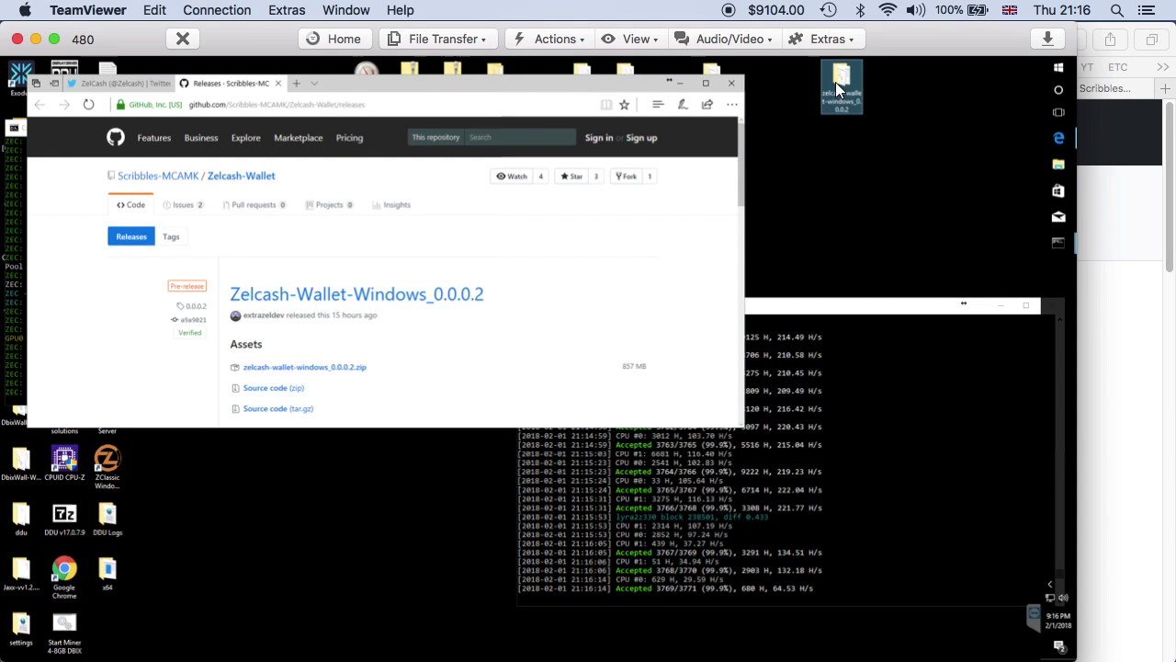
double_click(839, 74)
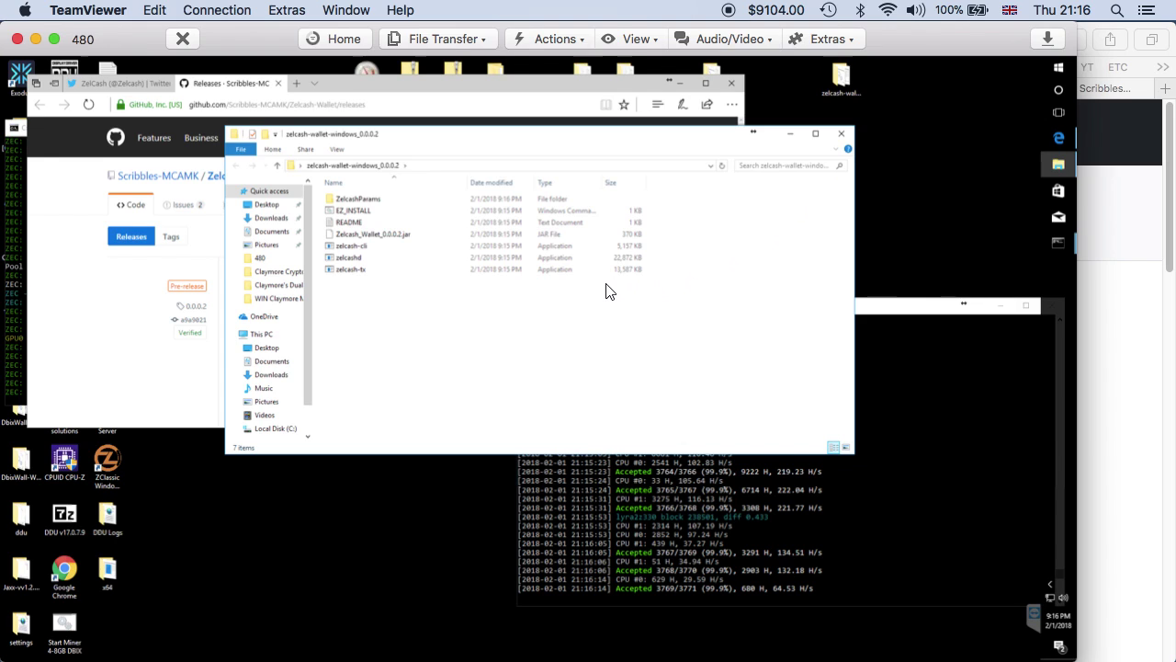
Scroll the GitHub release page to the Windows Installation Instructions, then switch to the 570 rig
click(1119, 336)
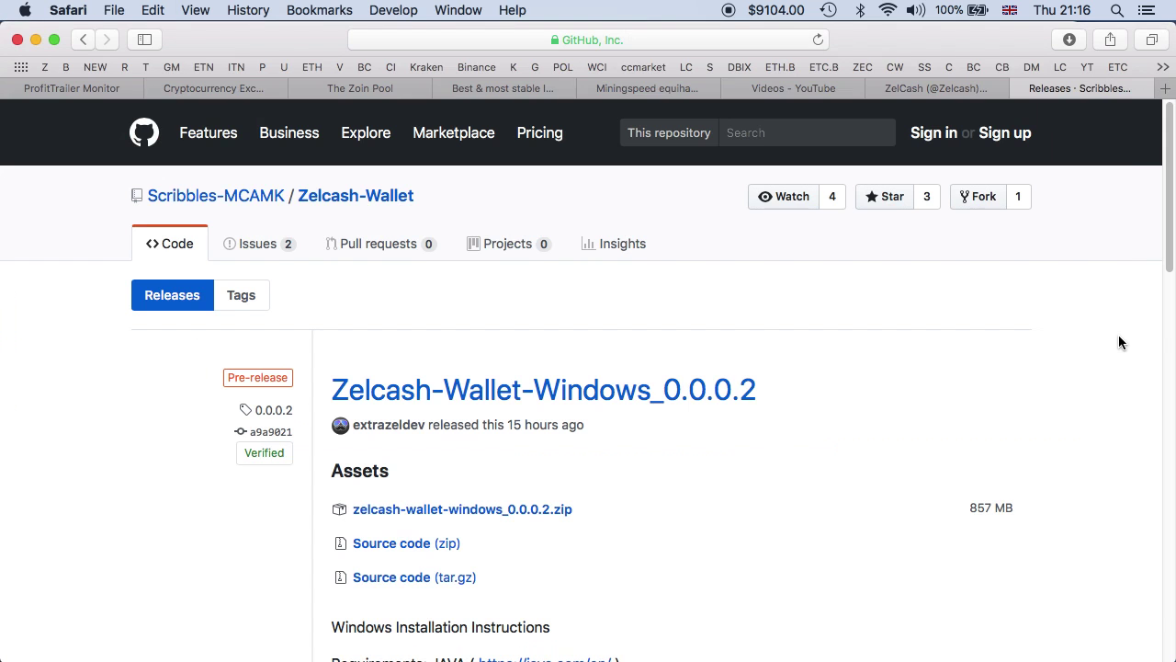
scroll(707, 371, down, 3)
scroll(707, 371, down, 5)
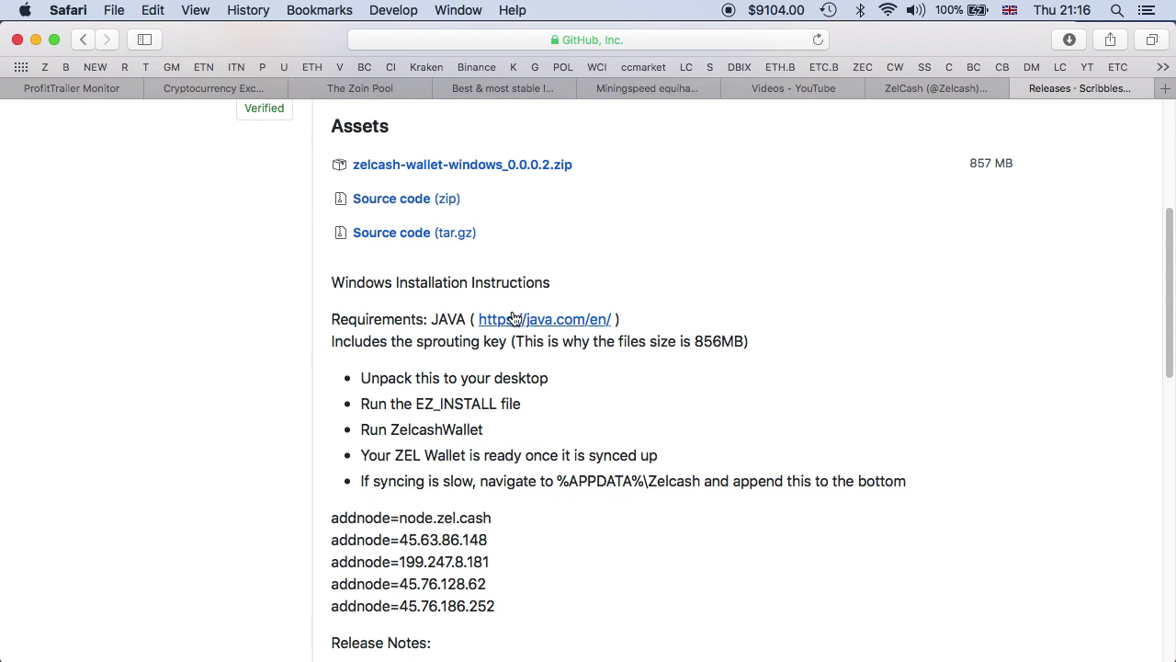
scroll(680, 393, down, 3)
scroll(679, 394, up, 1)
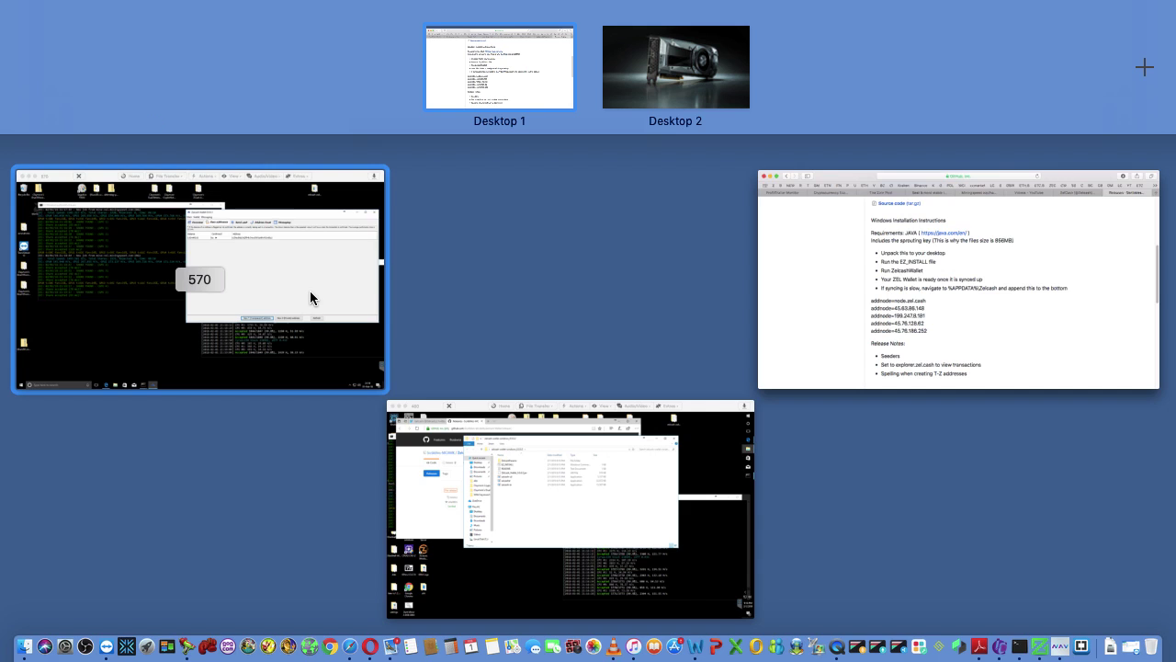
click(310, 291)
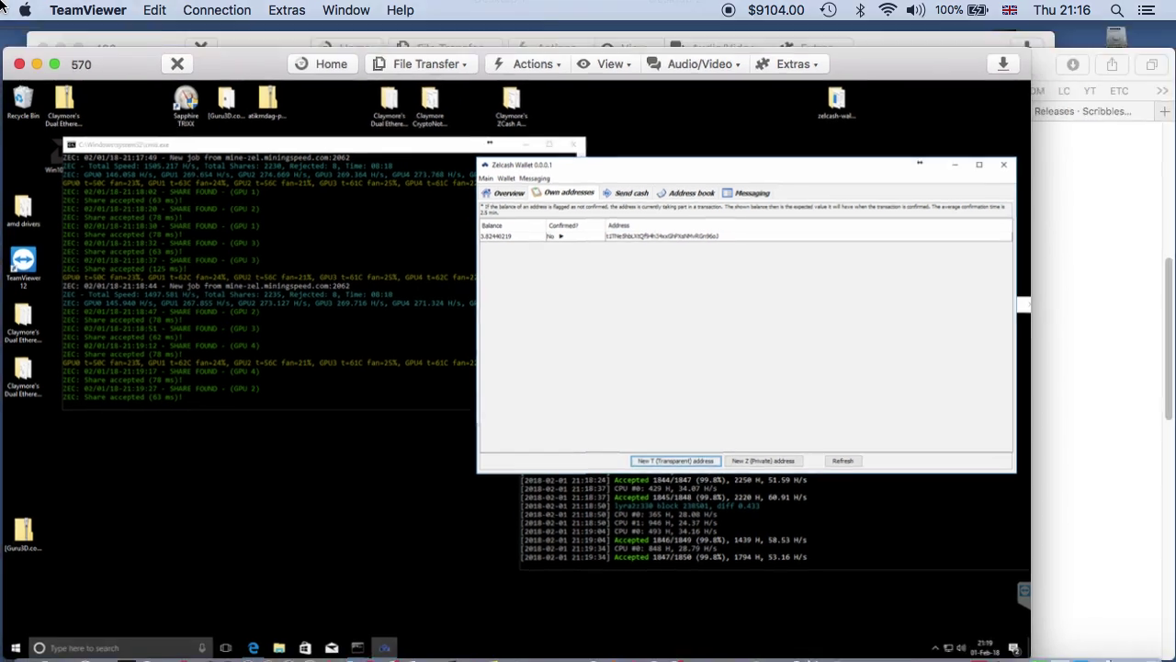
Switch from the 570 rig back to the 480 rig's TeamViewer session
key(ctrl+Up)
click(637, 359)
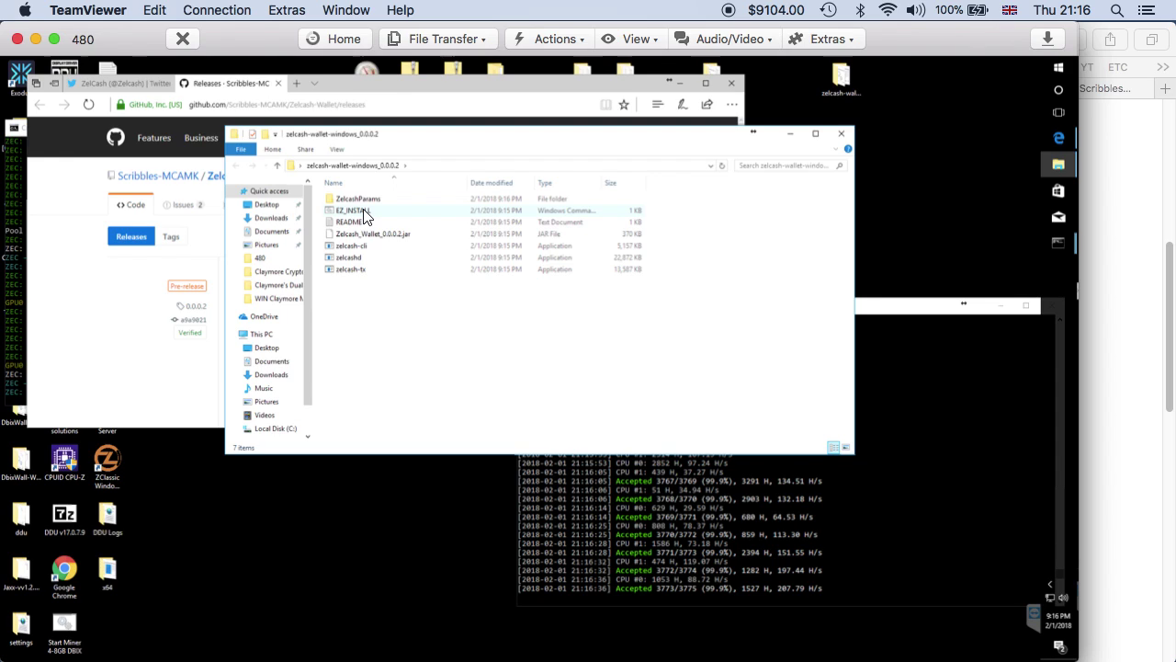
Run the EZ_INSTALL script on the remote rig and close its window
double_click(365, 213)
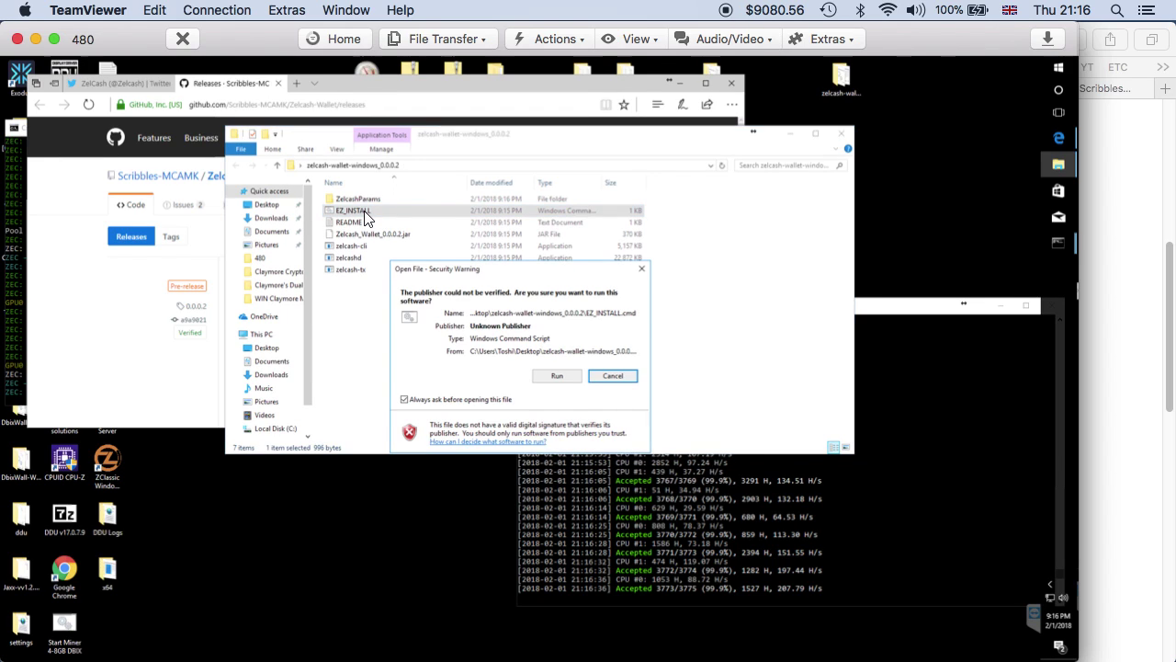
click(557, 375)
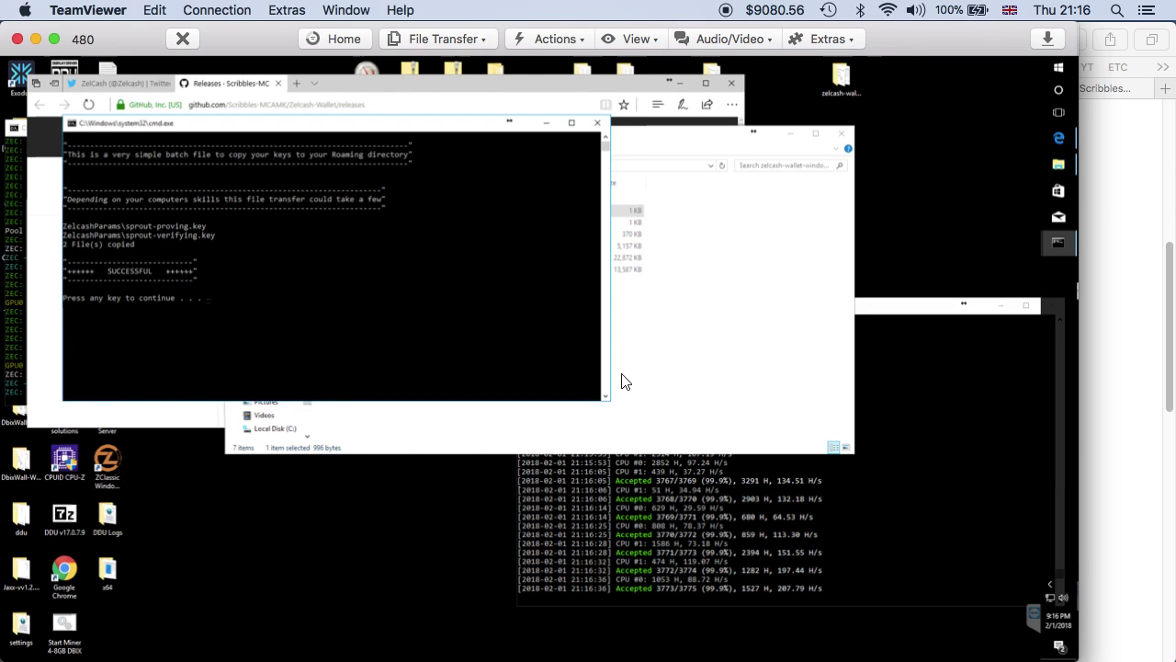
key(Return)
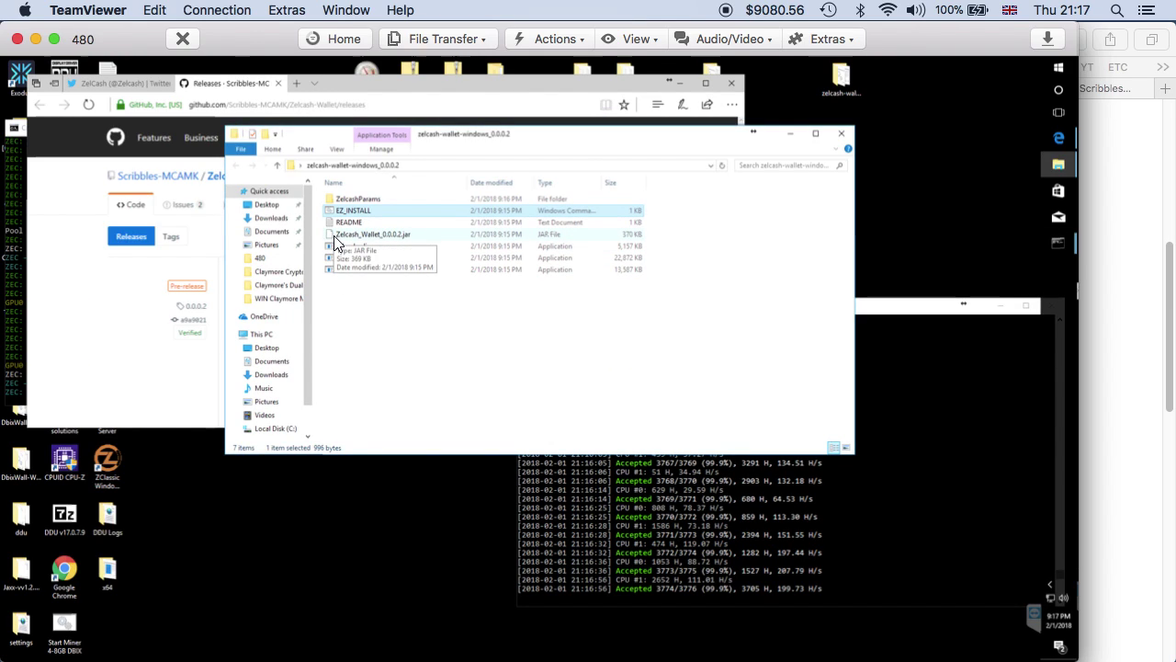
Search Bing for 'java download' and run the free 64-bit Java installer
click(1059, 138)
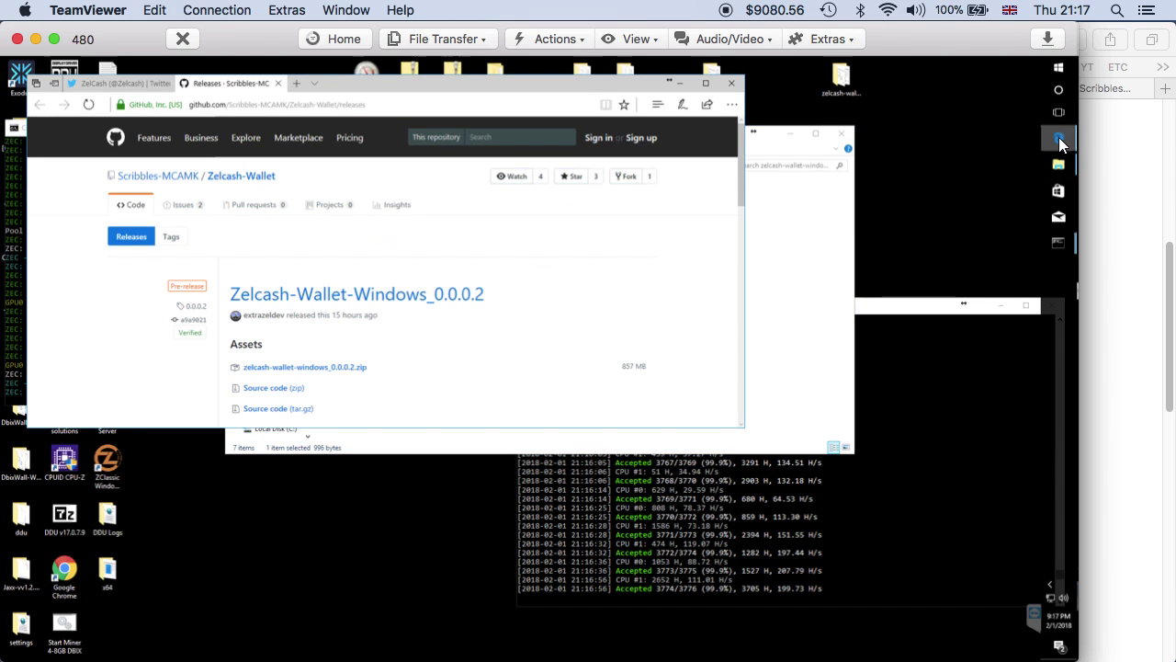
click(361, 105)
text(ja)
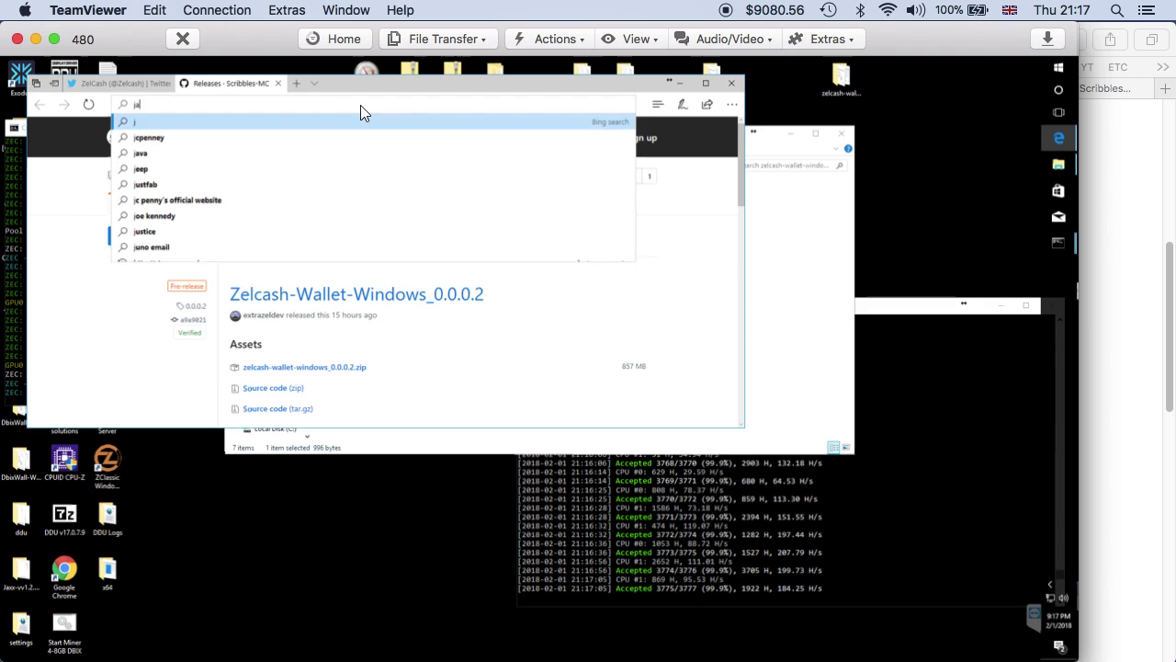
text(va)
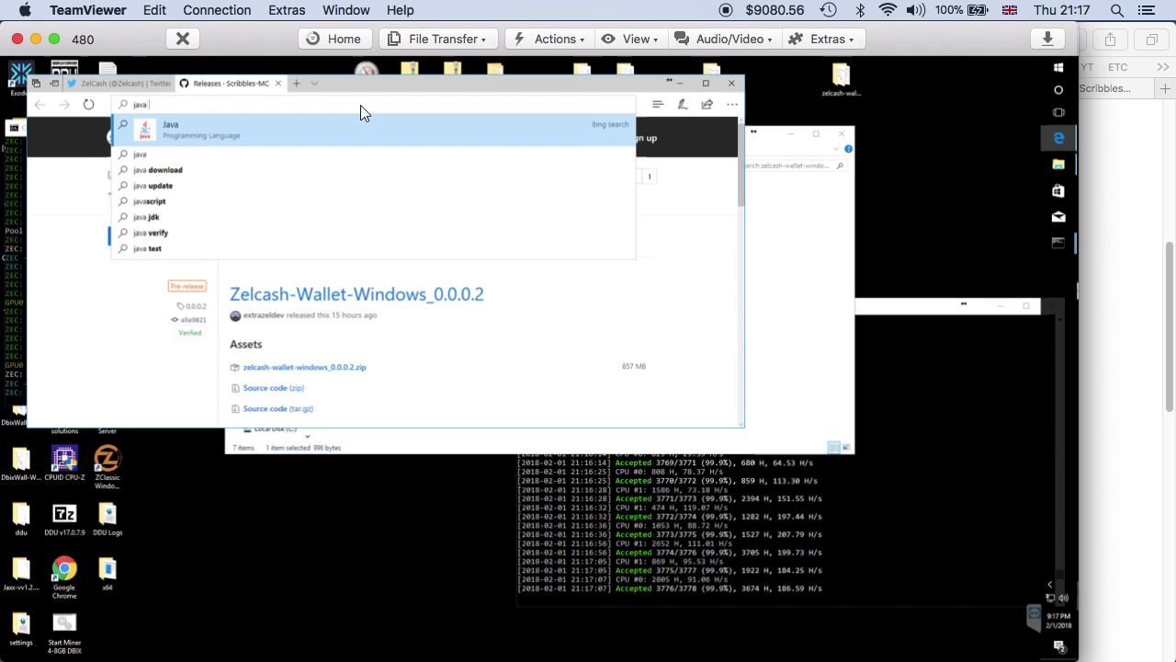
key(Down)
key(Down)
key(Return)
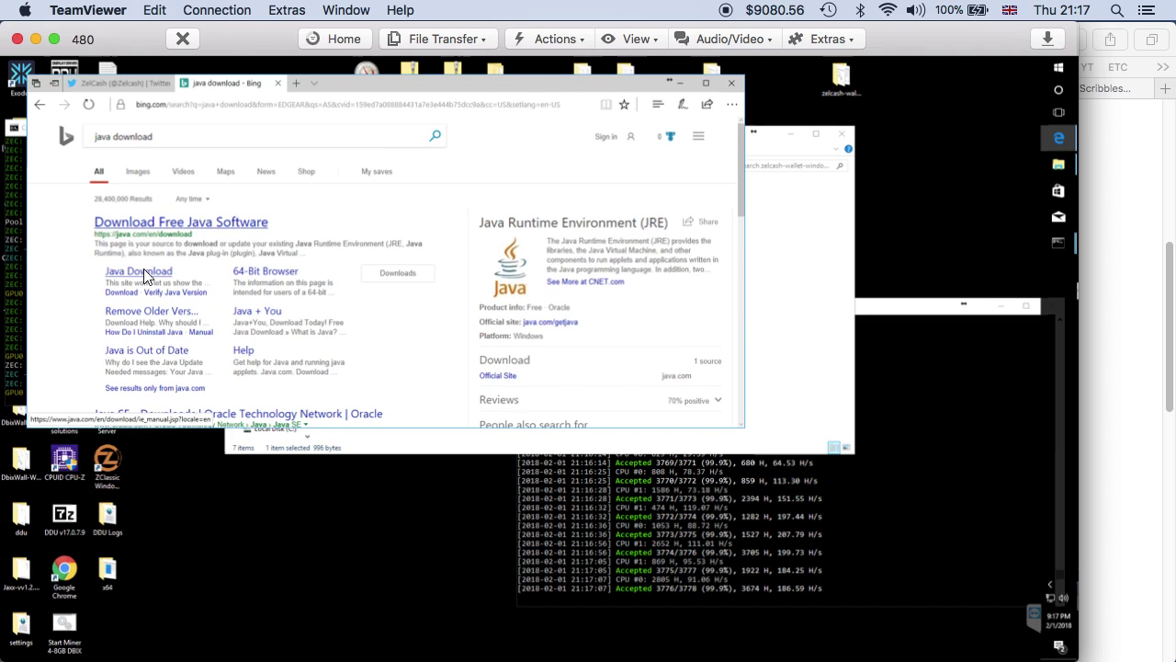
click(144, 274)
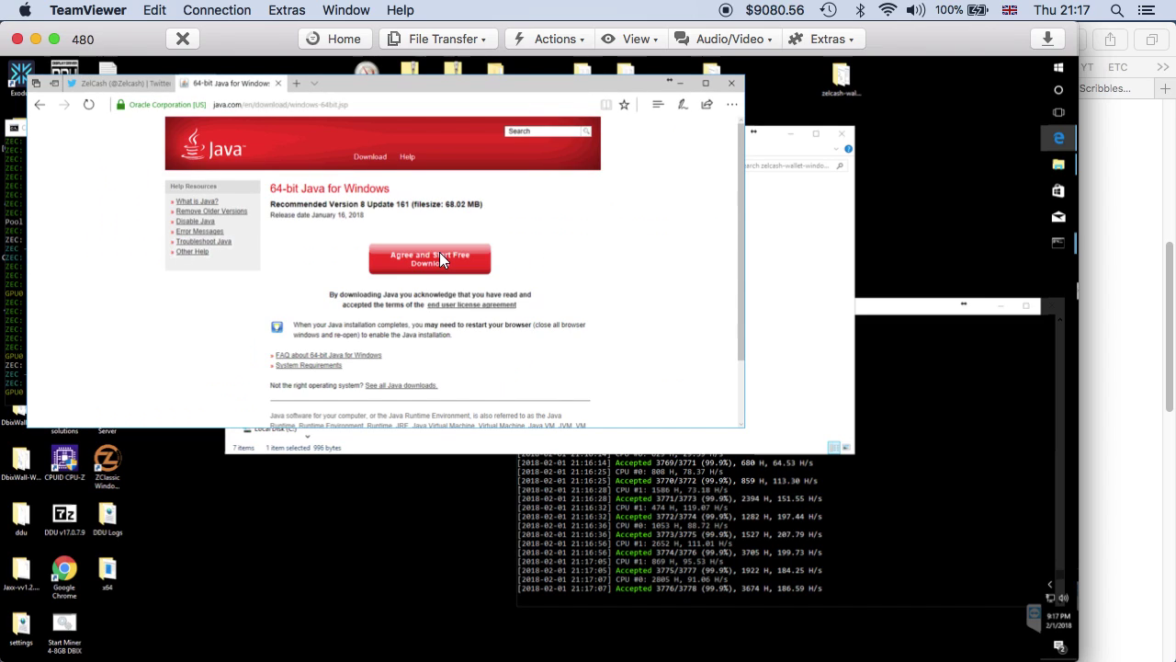
click(441, 256)
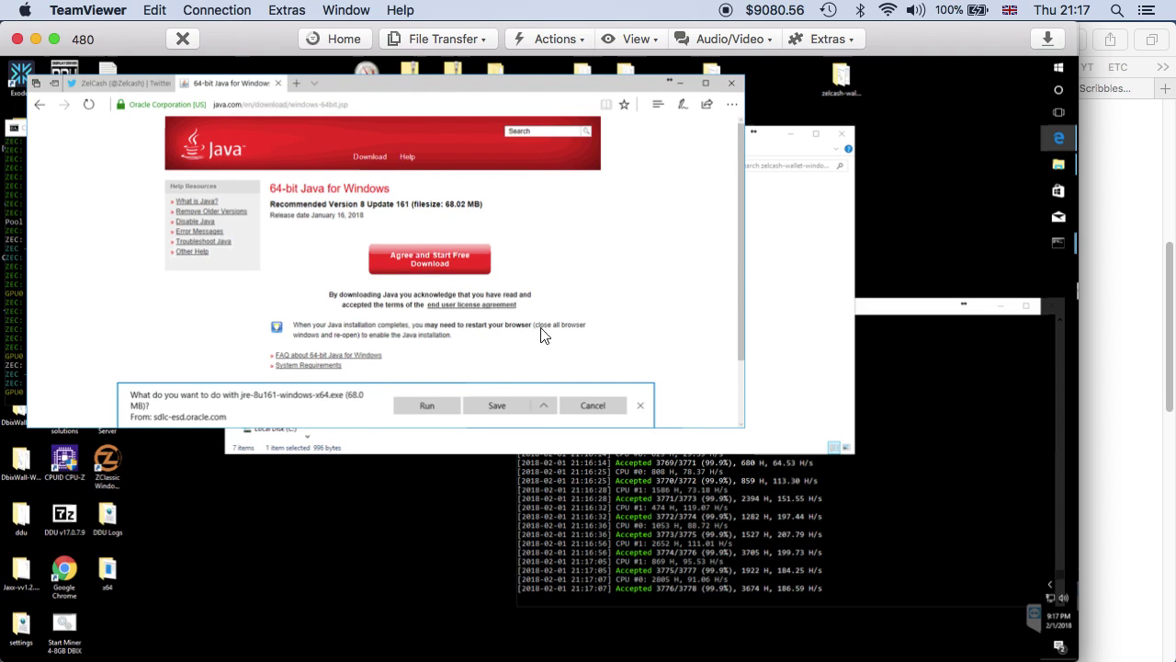
click(432, 405)
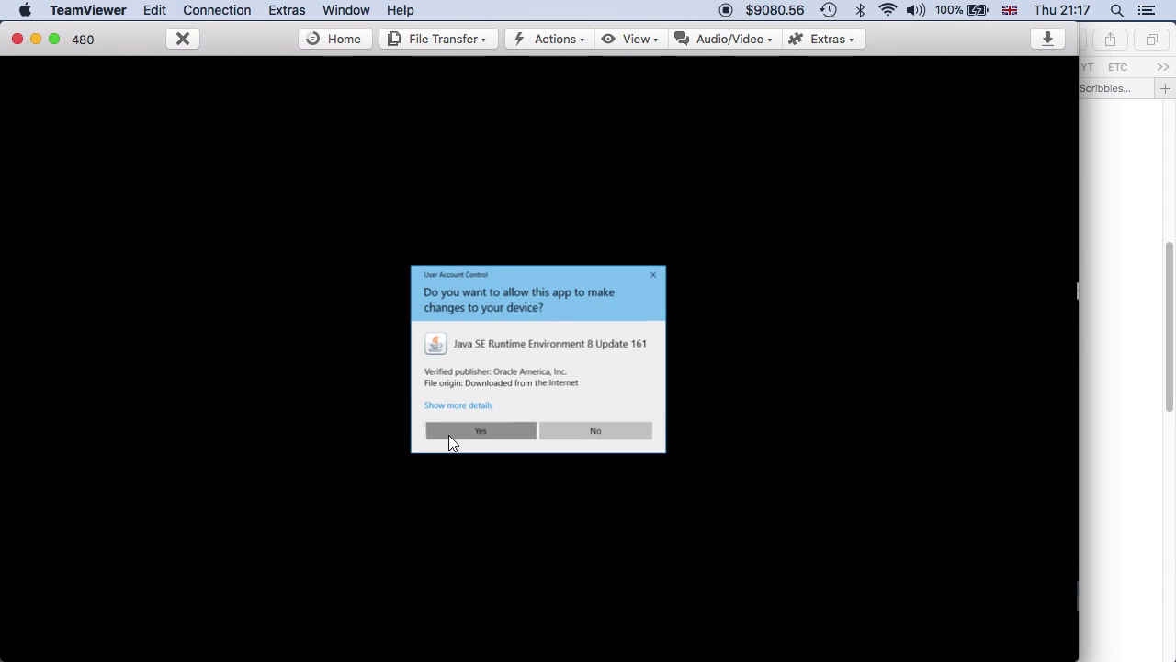
Approve the UAC prompt, install Java 8 Update 161, and close the success message
click(449, 435)
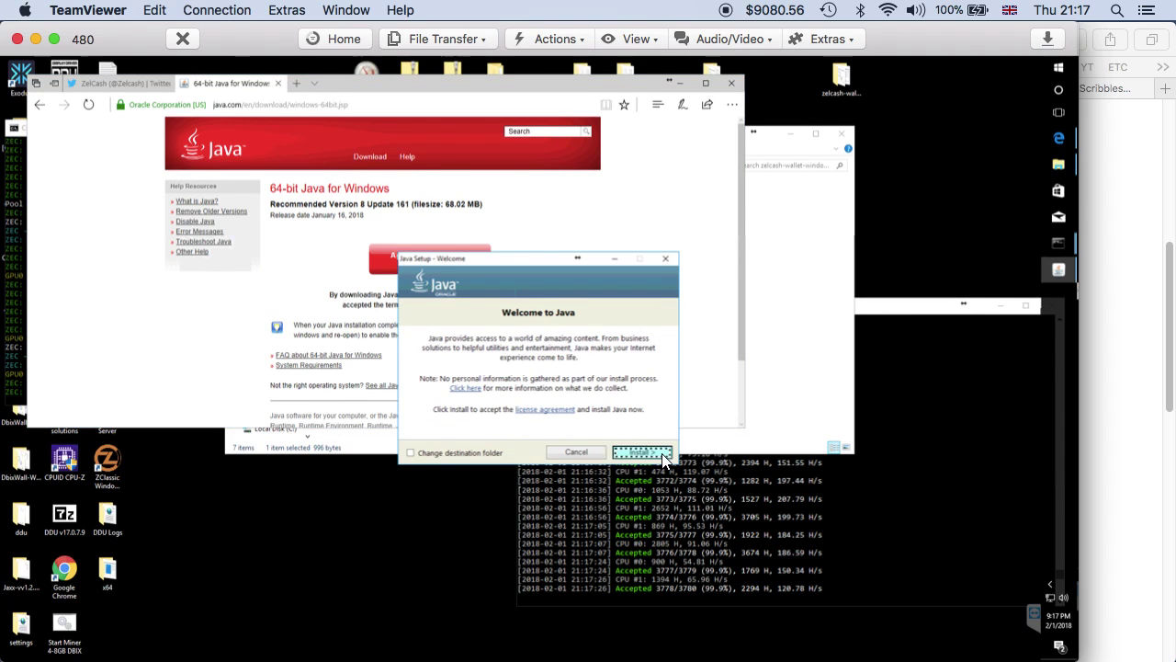
click(641, 452)
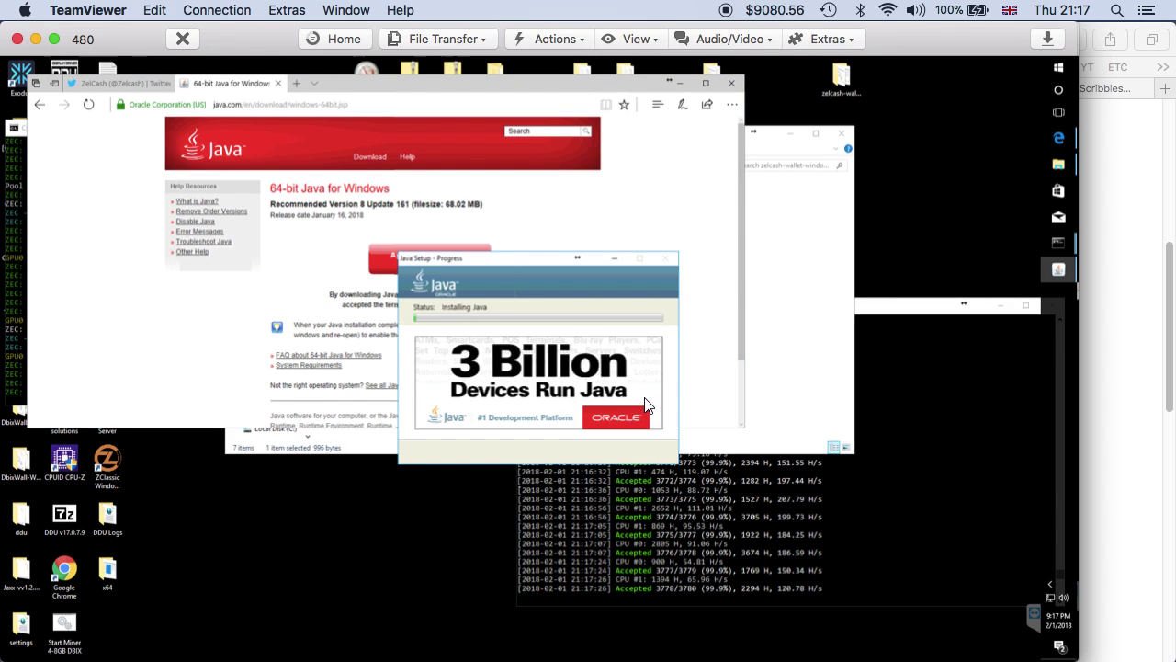
click(780, 278)
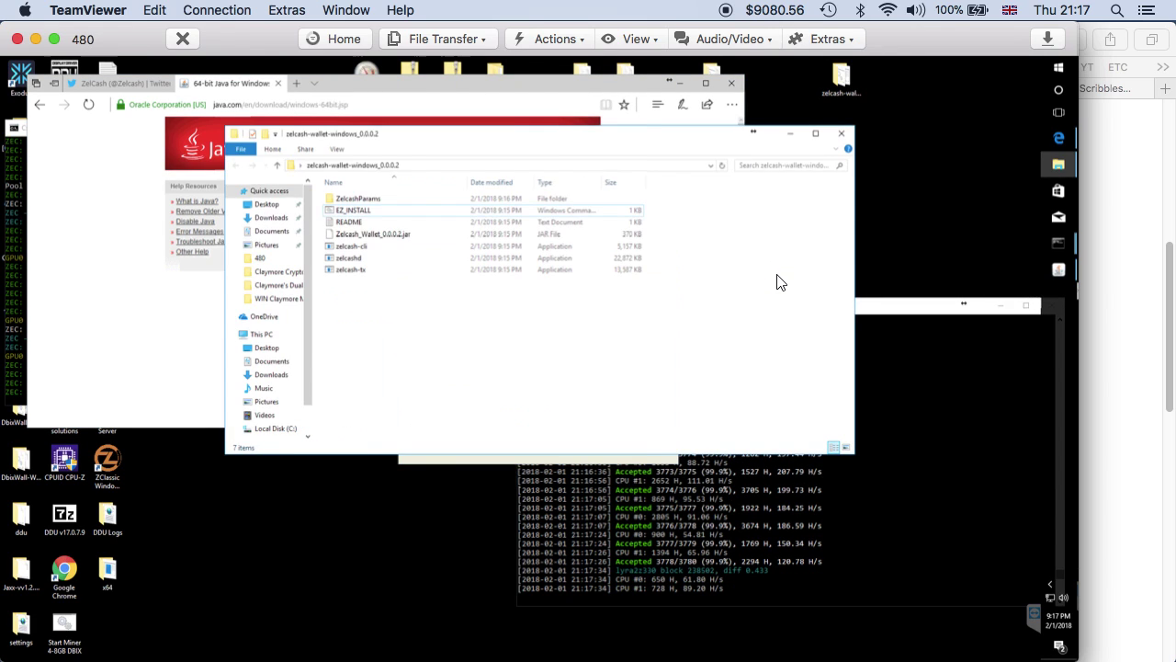
drag(553, 147, 627, 374)
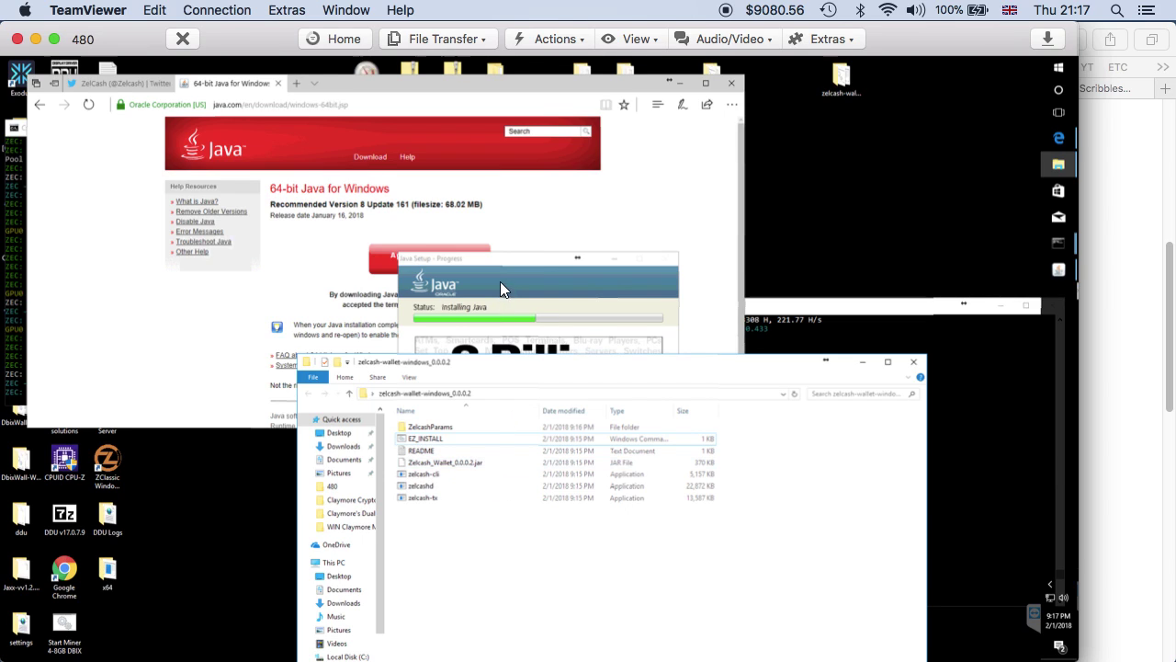
drag(507, 264, 472, 164)
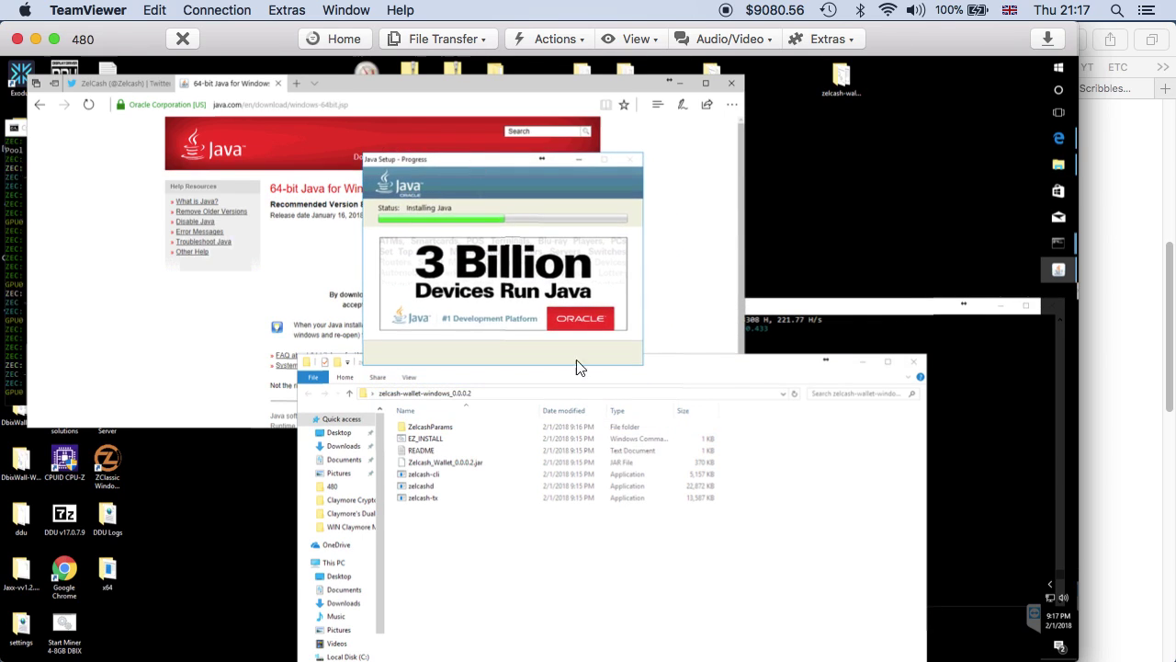
click(563, 574)
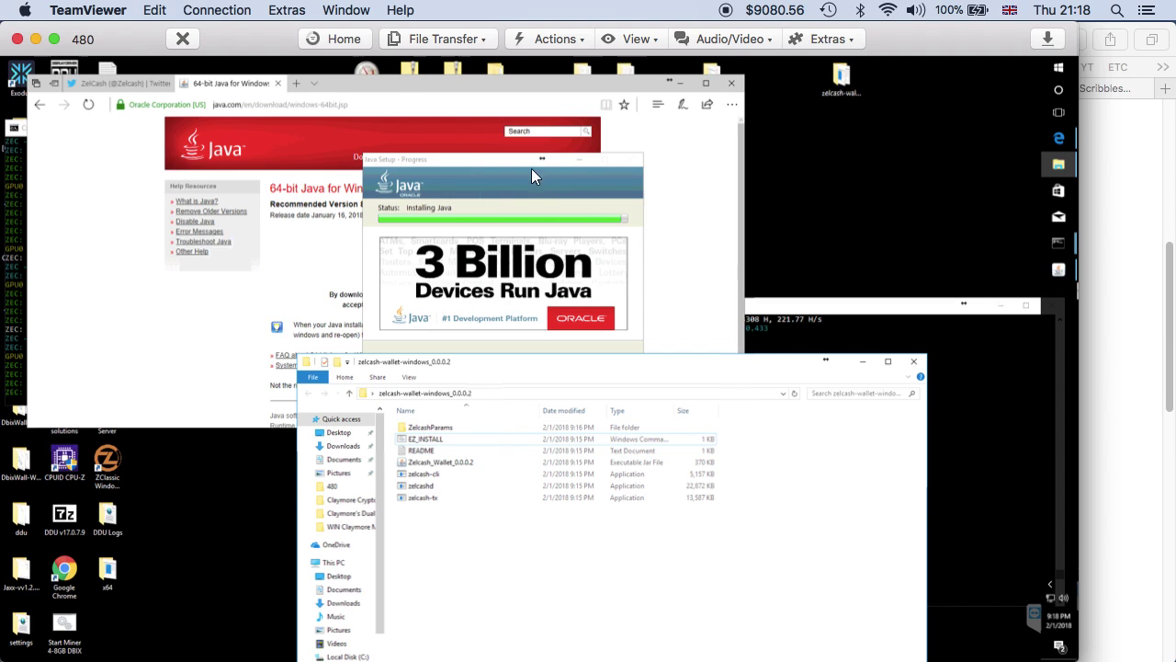
drag(495, 154, 477, 125)
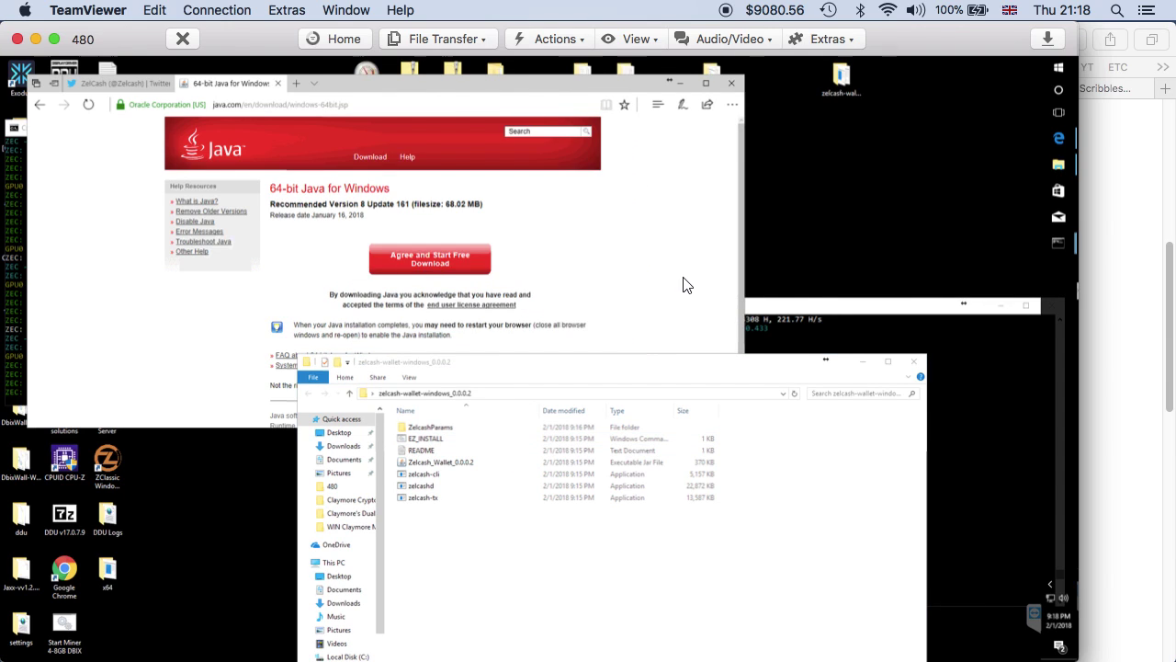
click(659, 450)
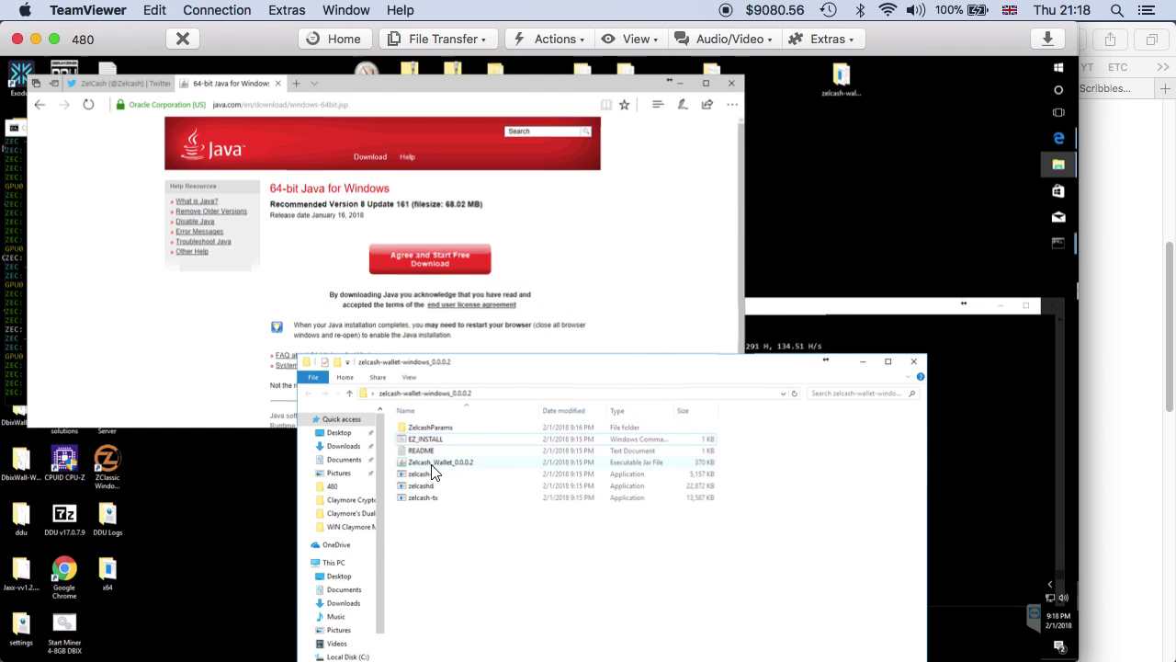
Close Edge, then launch Zelcash_Wallet_0.0.0.2, allowing firewall access and accepting the disclaimer
click(732, 84)
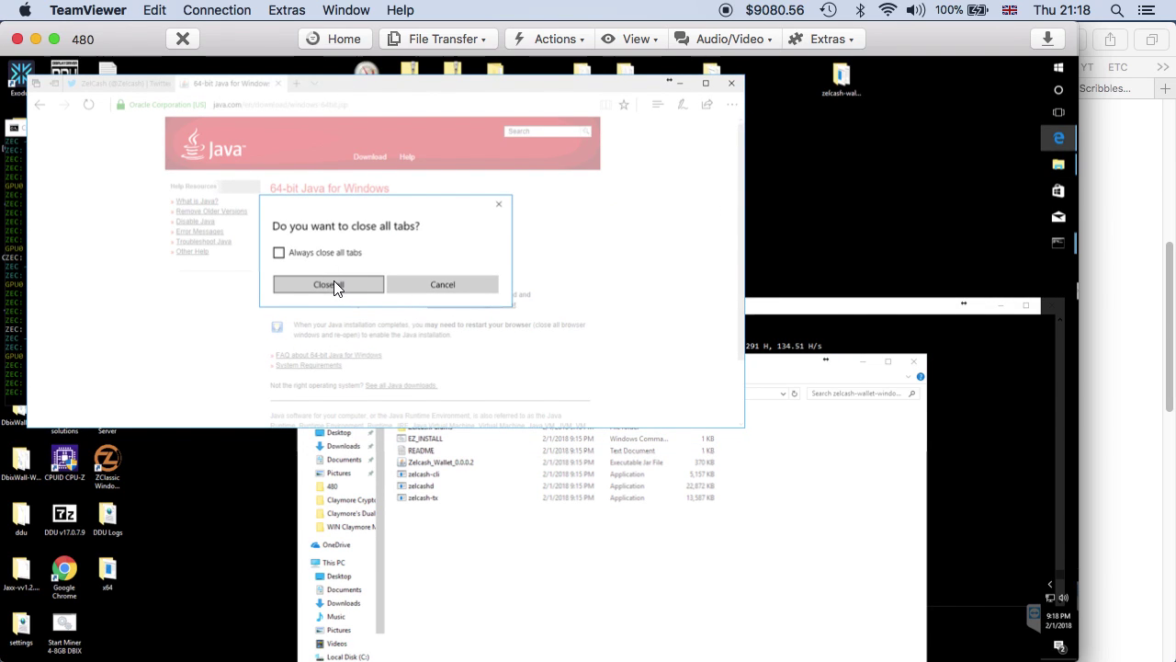
click(333, 282)
click(426, 461)
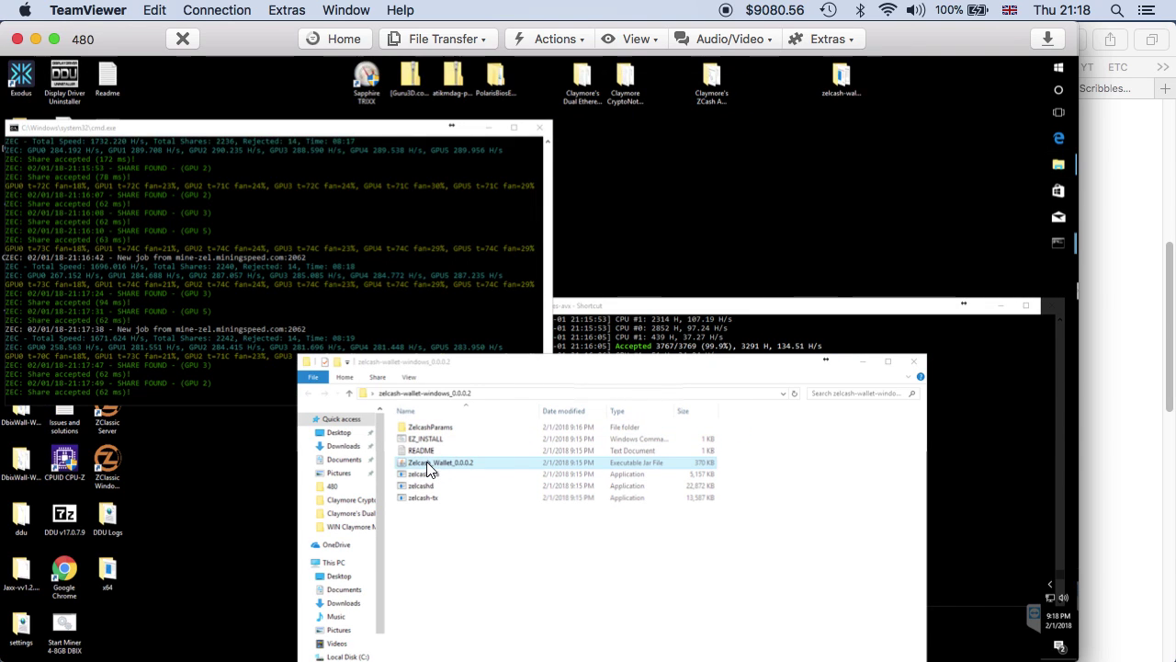
double_click(719, 467)
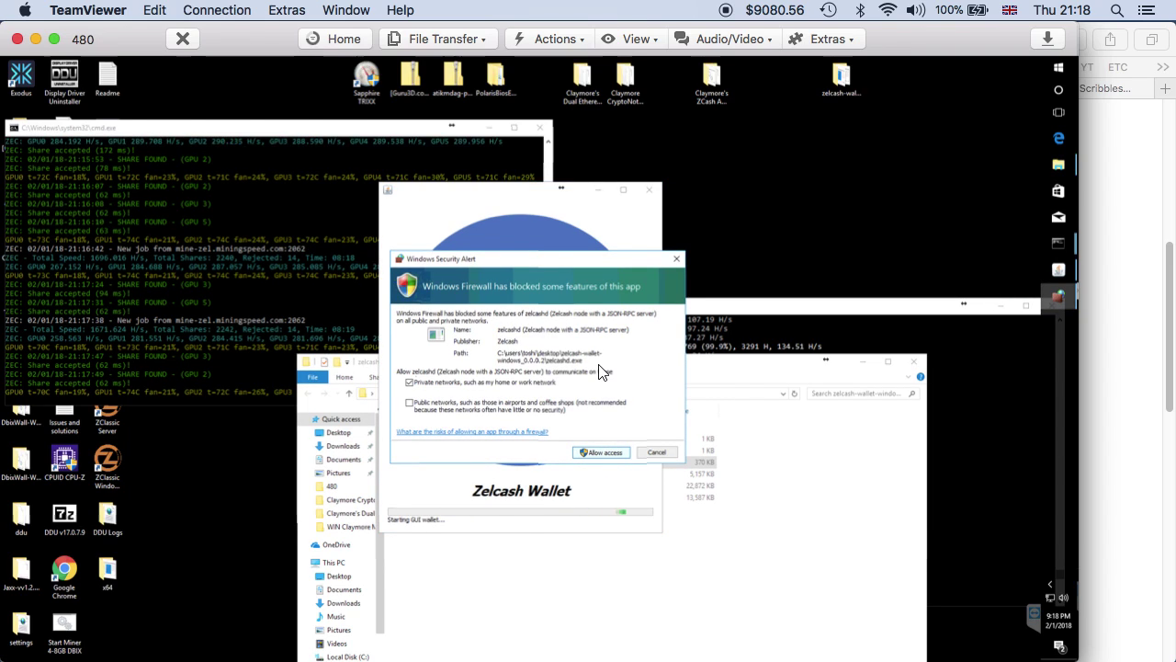
click(603, 451)
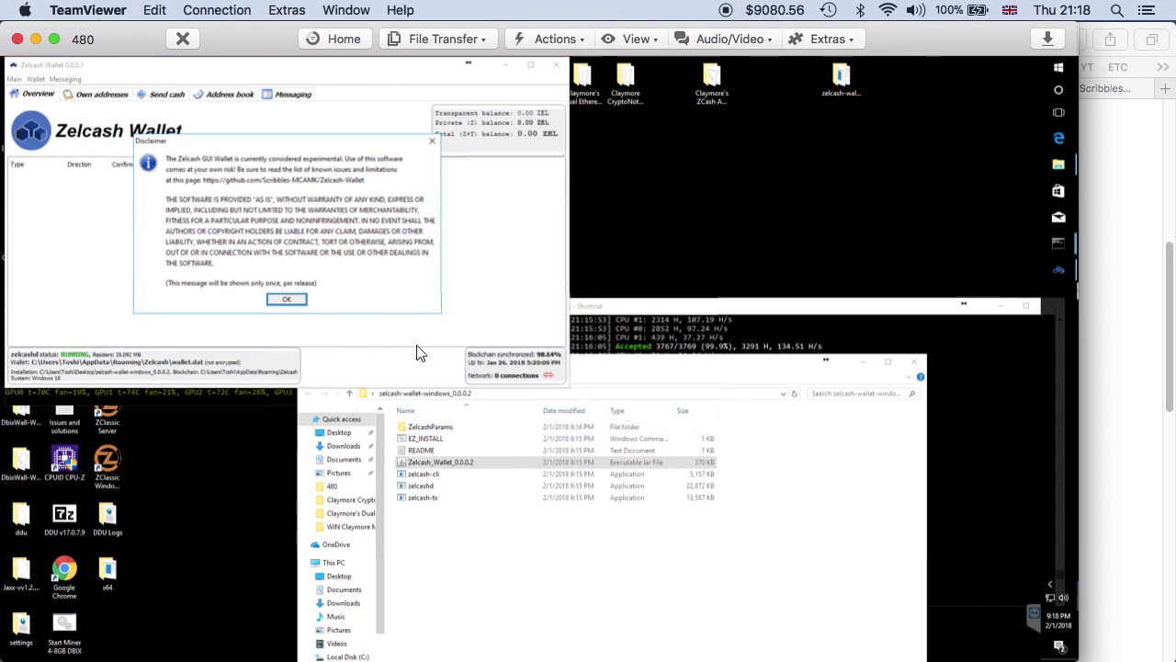
click(287, 300)
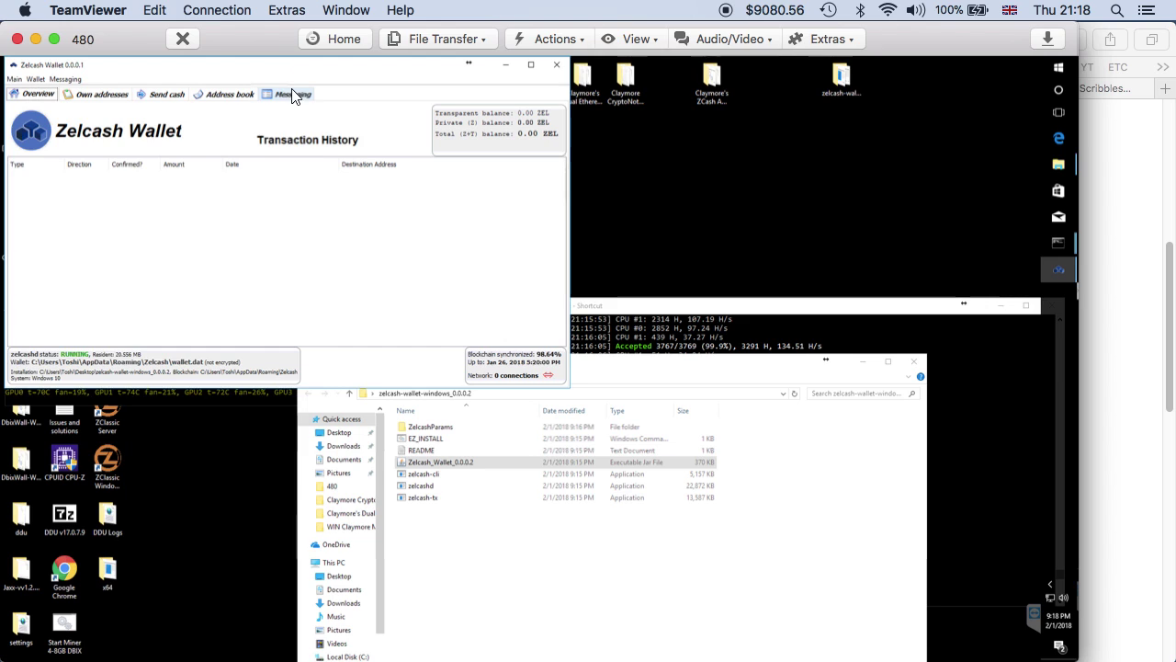
drag(310, 75, 518, 81)
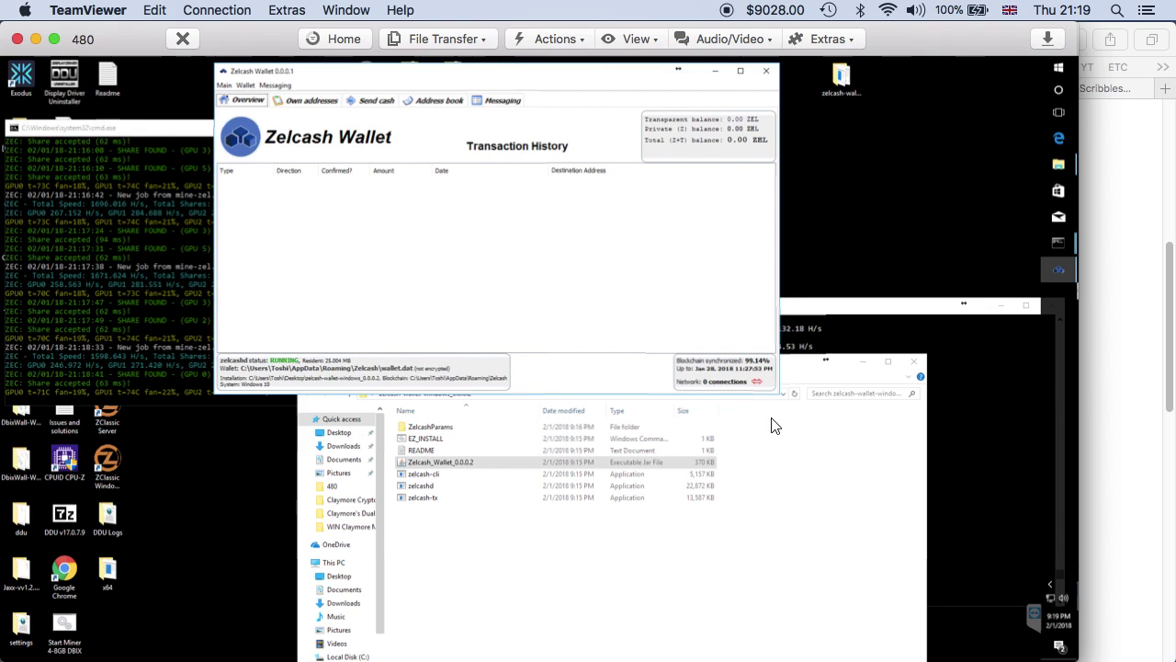
Highlight the five addnode lines on the GitHub release page in Safari
click(1130, 373)
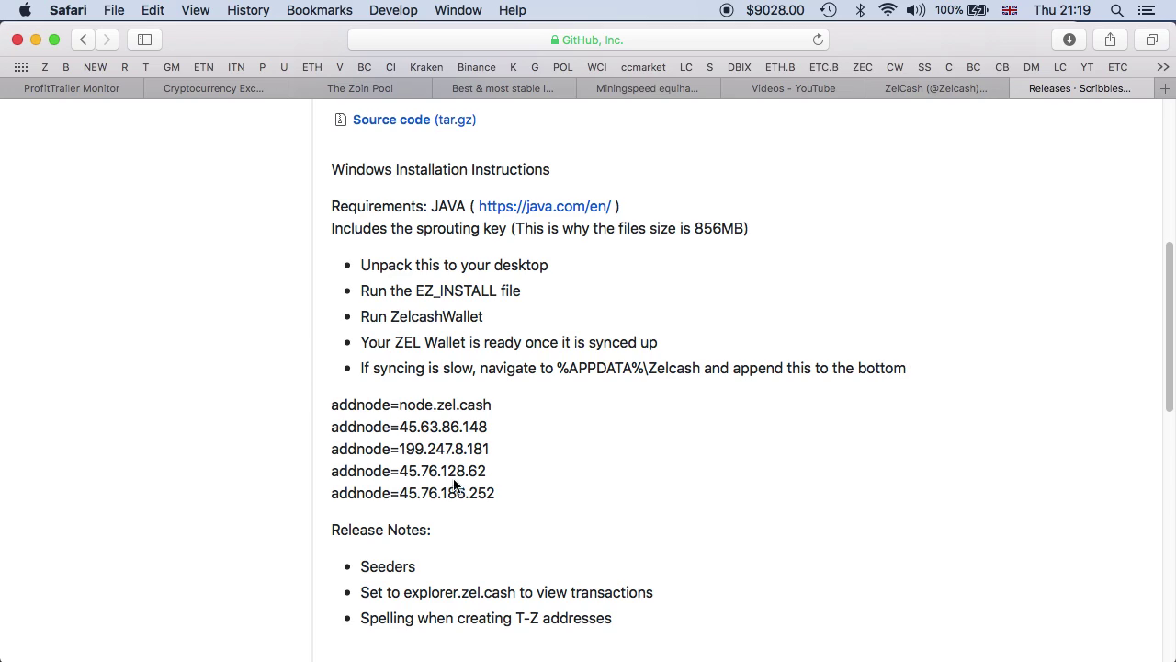
drag(334, 404, 542, 511)
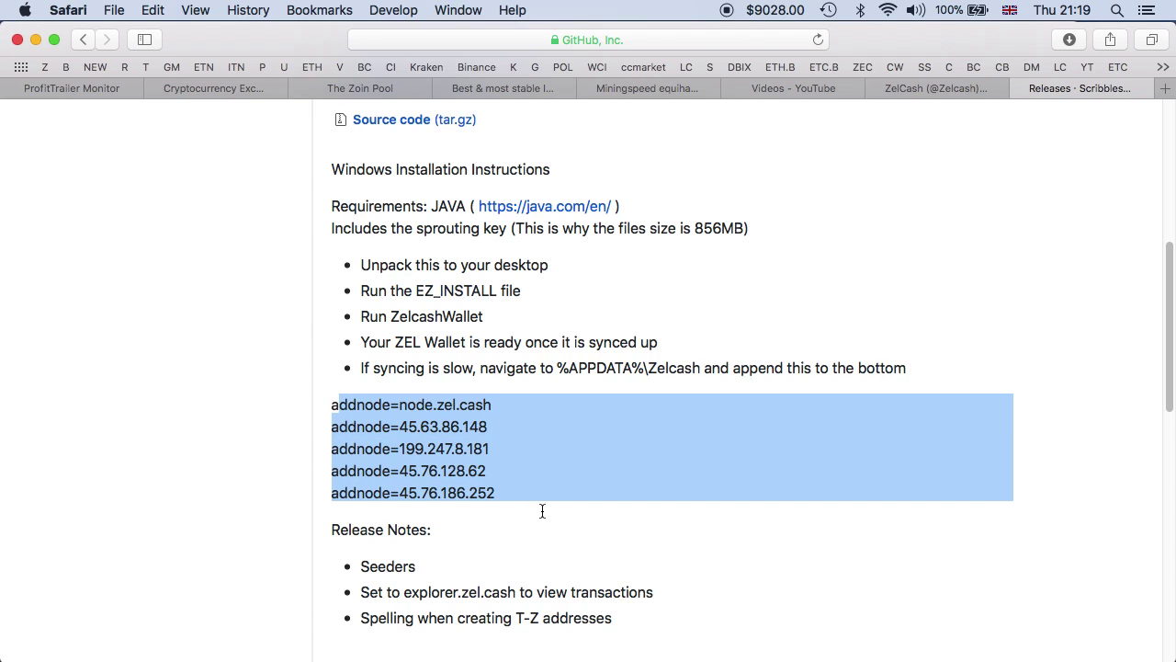
key(ctrl+Up)
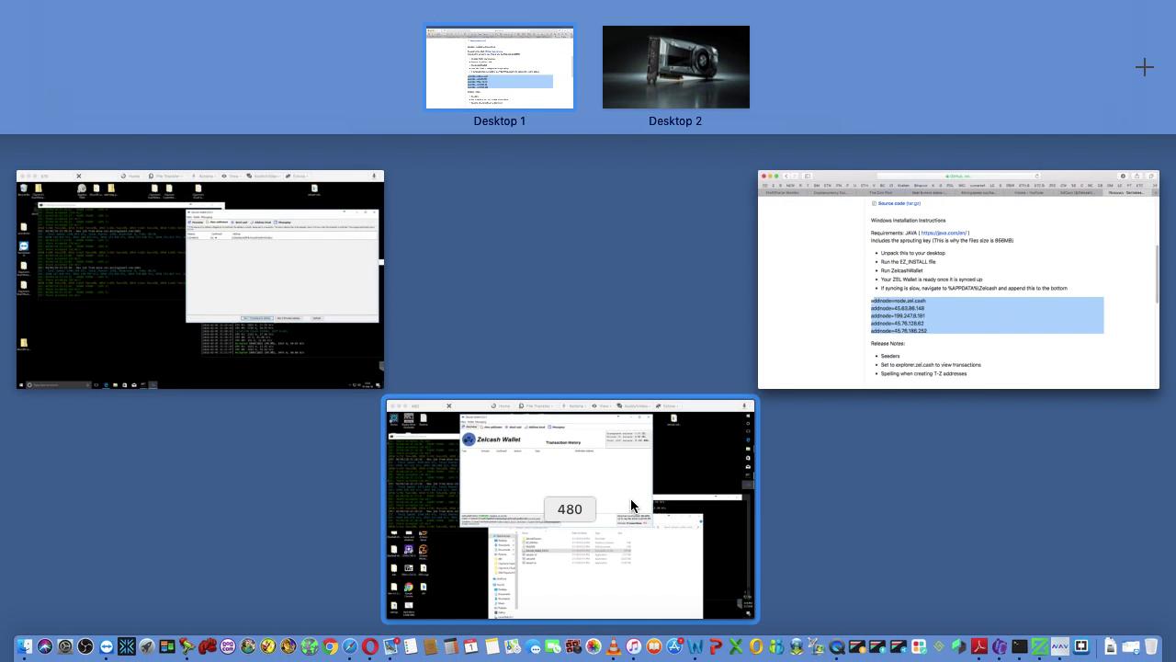
Switch to the 570 rig and view its wallet Overview showing 3.82440219 ZEL
click(633, 496)
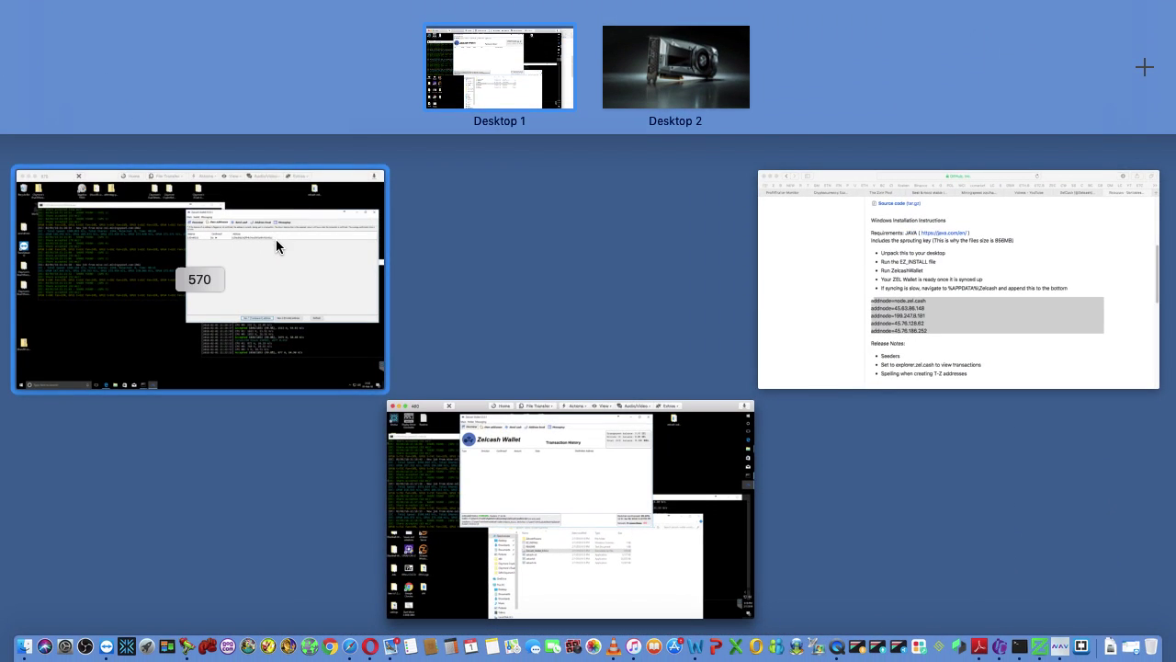
click(275, 241)
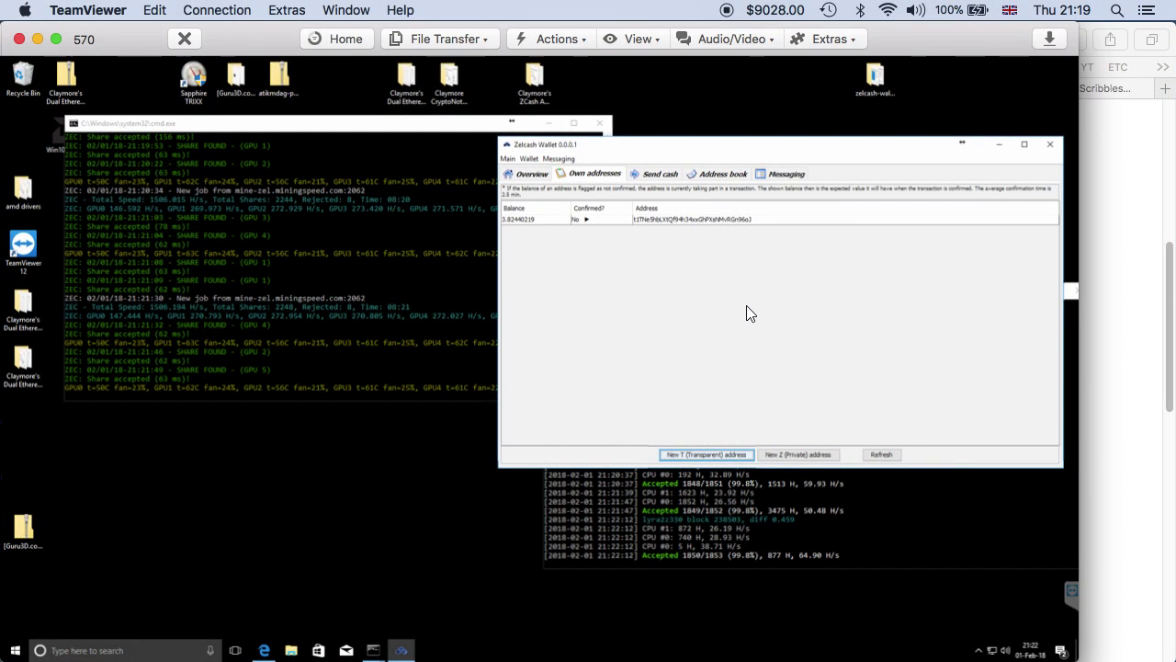
click(533, 174)
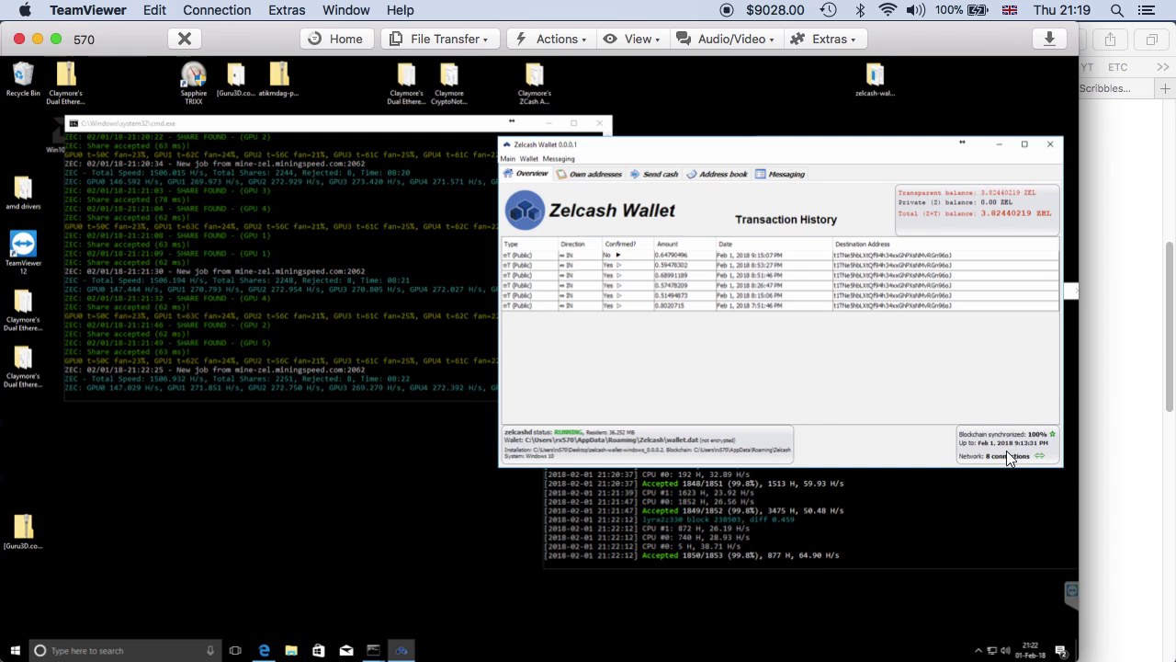
key(ctrl+Up)
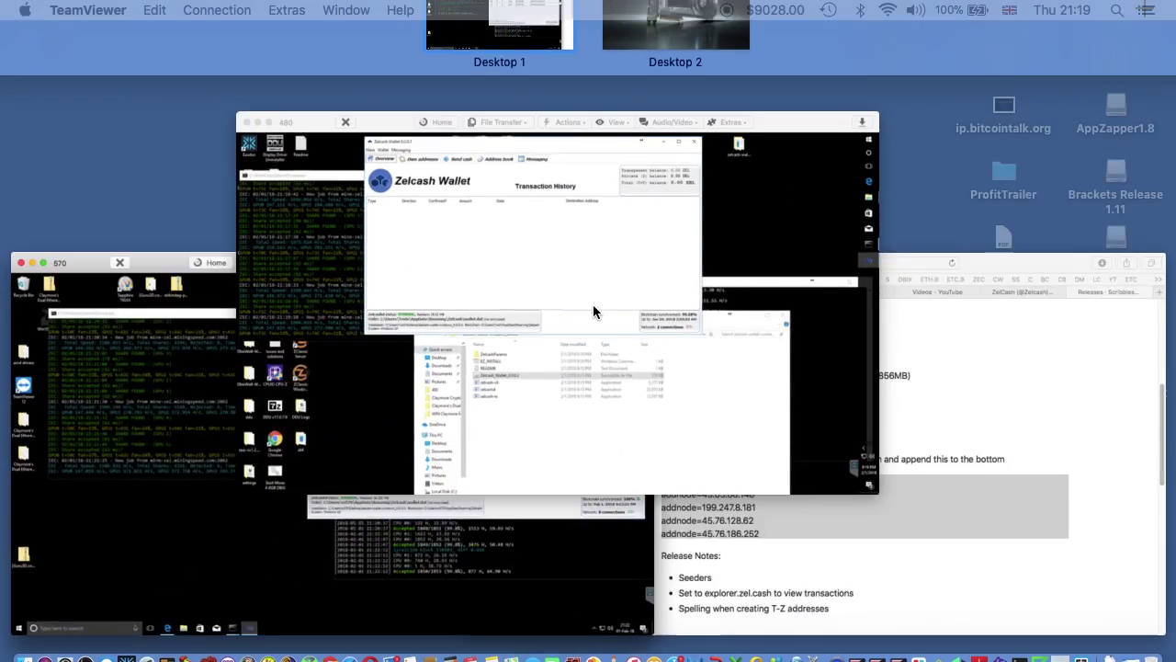
click(592, 310)
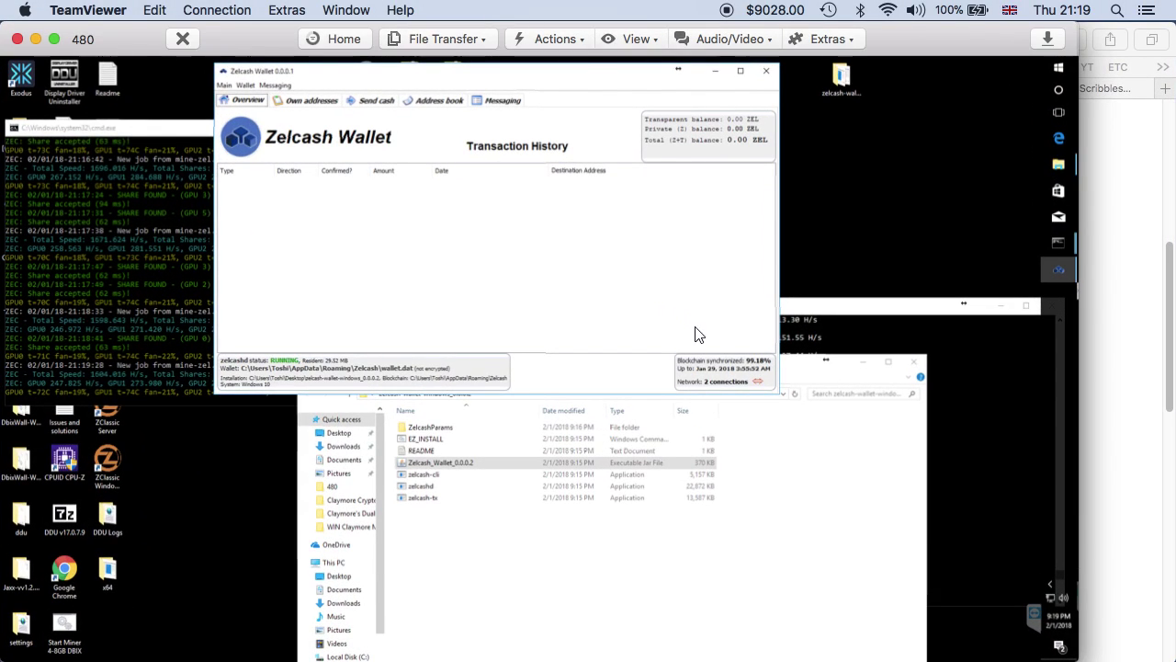